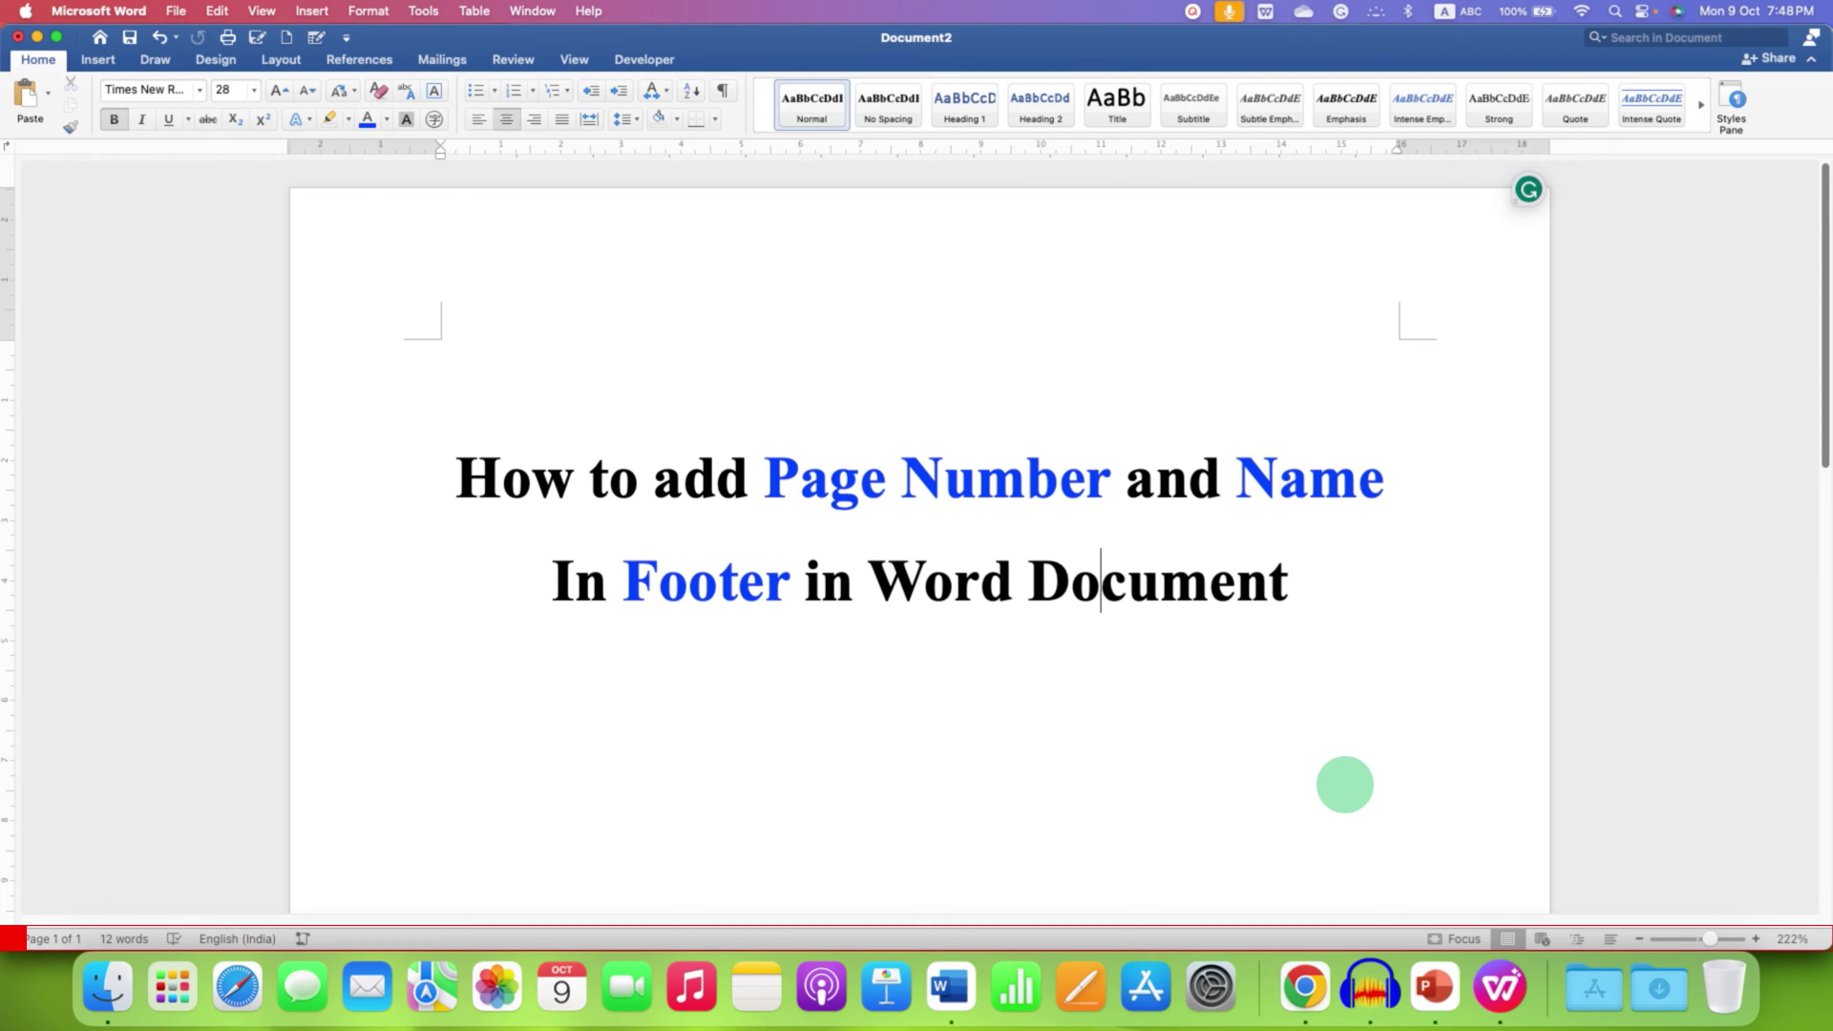
# Switch the document to One Page view so the whole page is visible
pyautogui.moveTo(761, 473); pyautogui.dragTo(1002, 480)
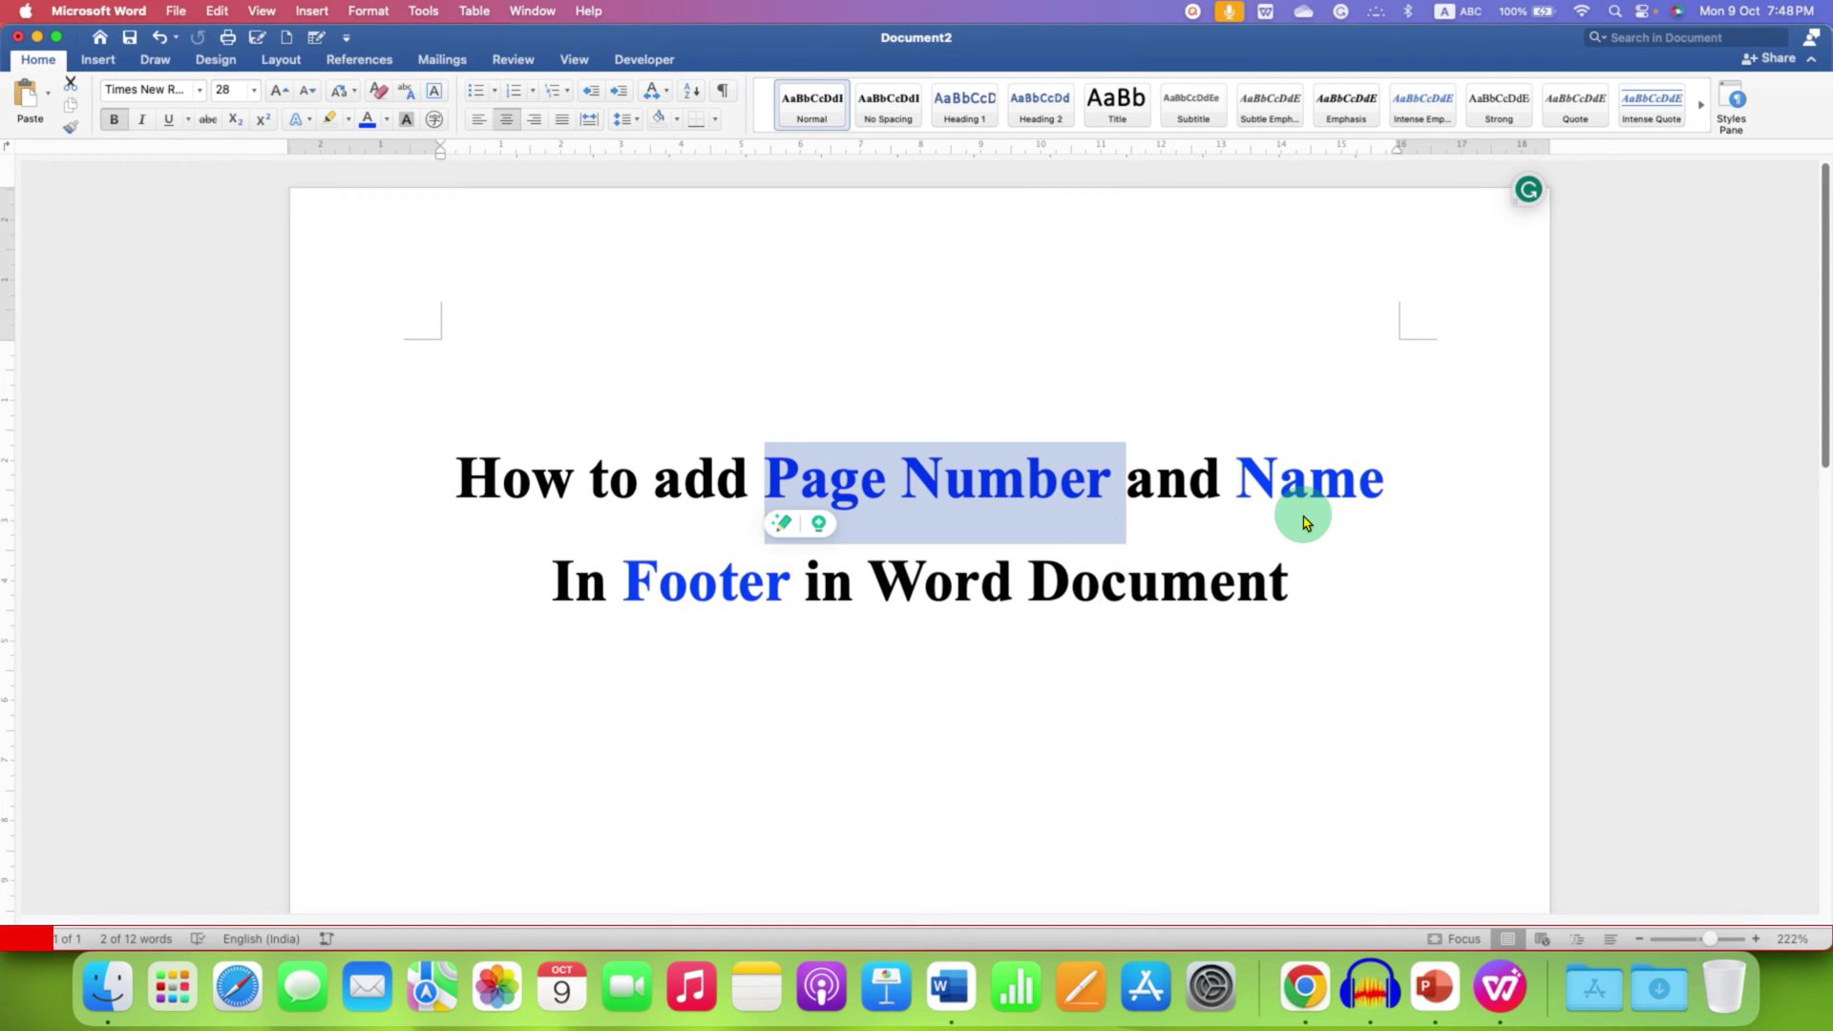
pyautogui.click(1017, 651)
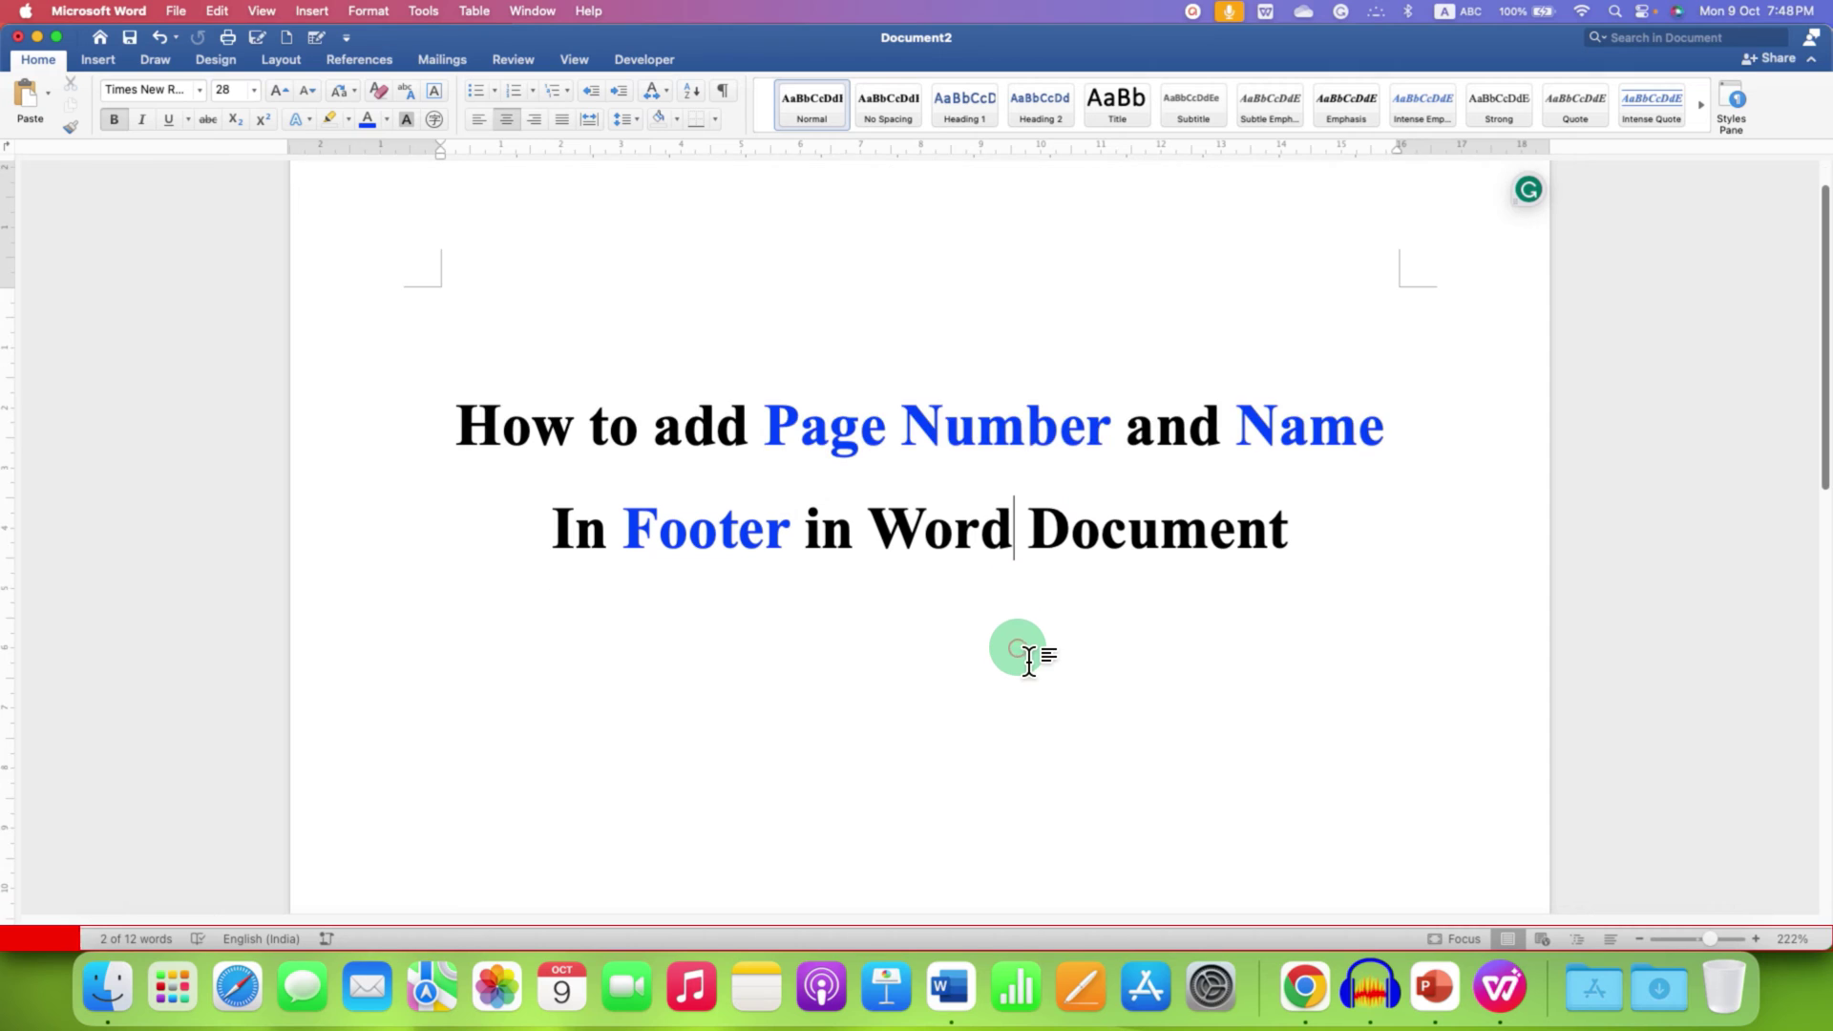
pyautogui.scroll(-5, 1029, 657)
pyautogui.scroll(-5, 1029, 656)
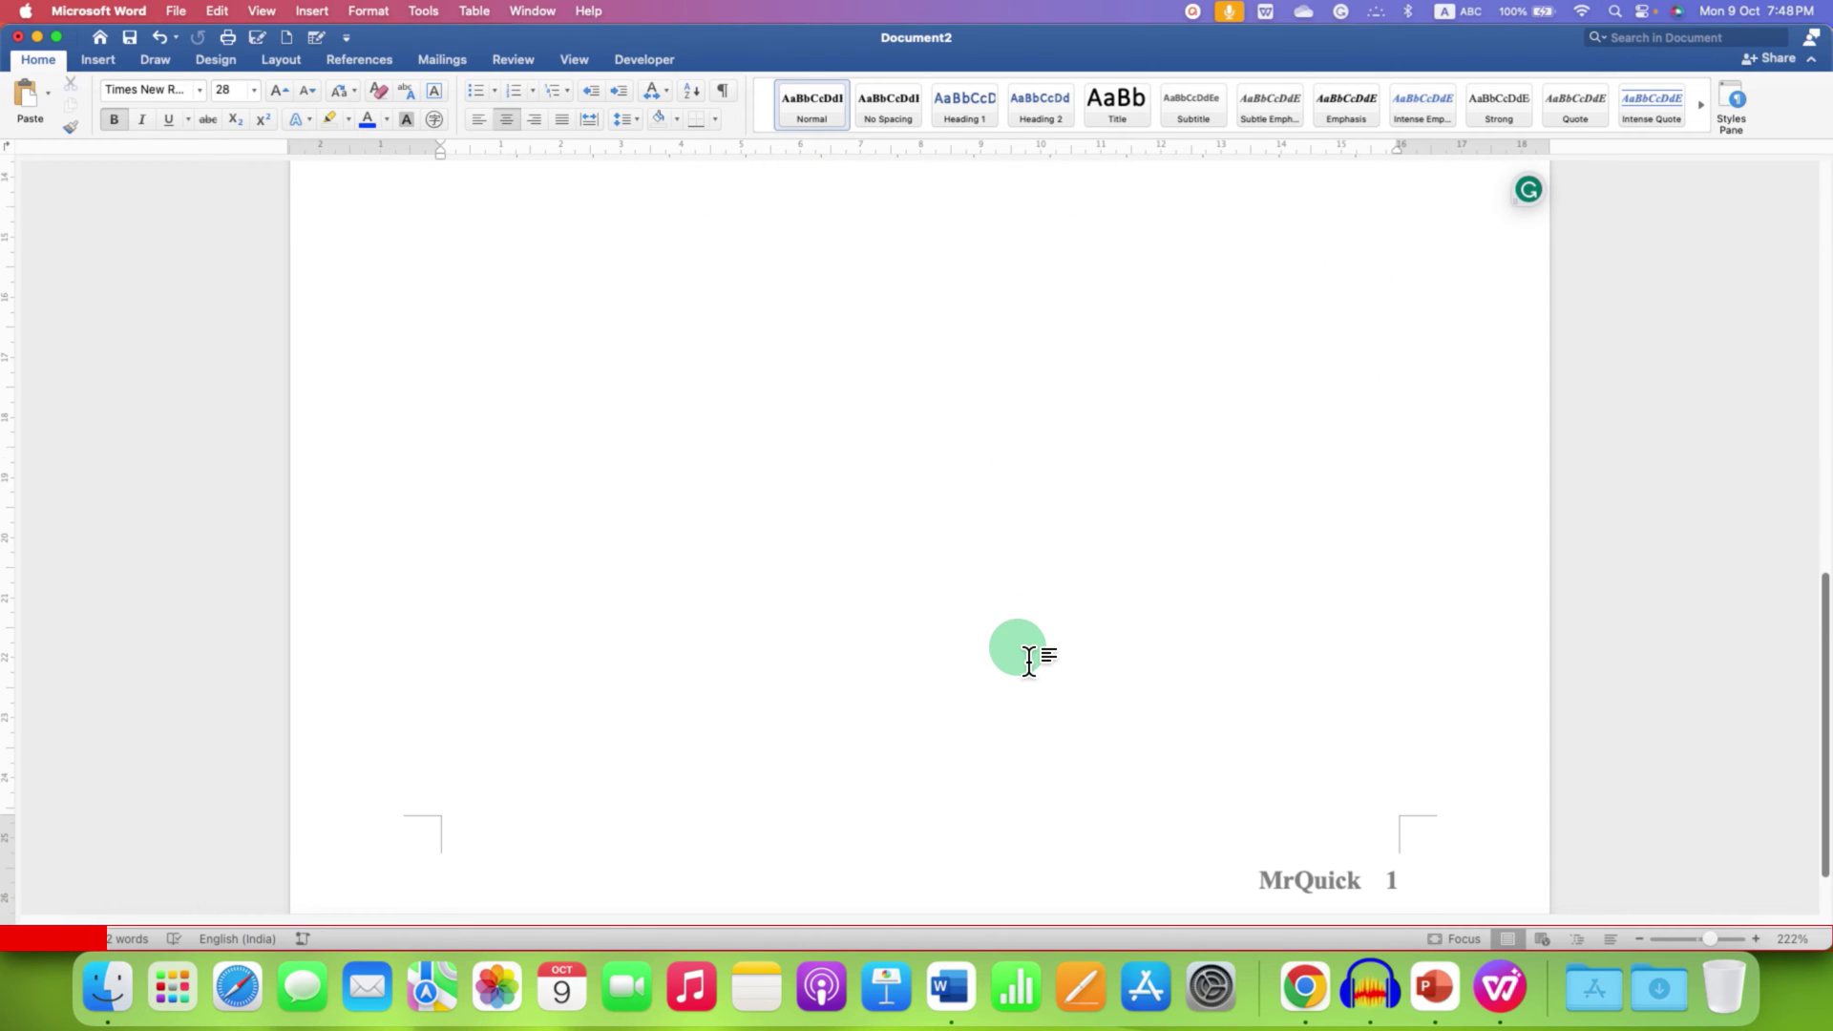
pyautogui.scroll(-2, 1029, 656)
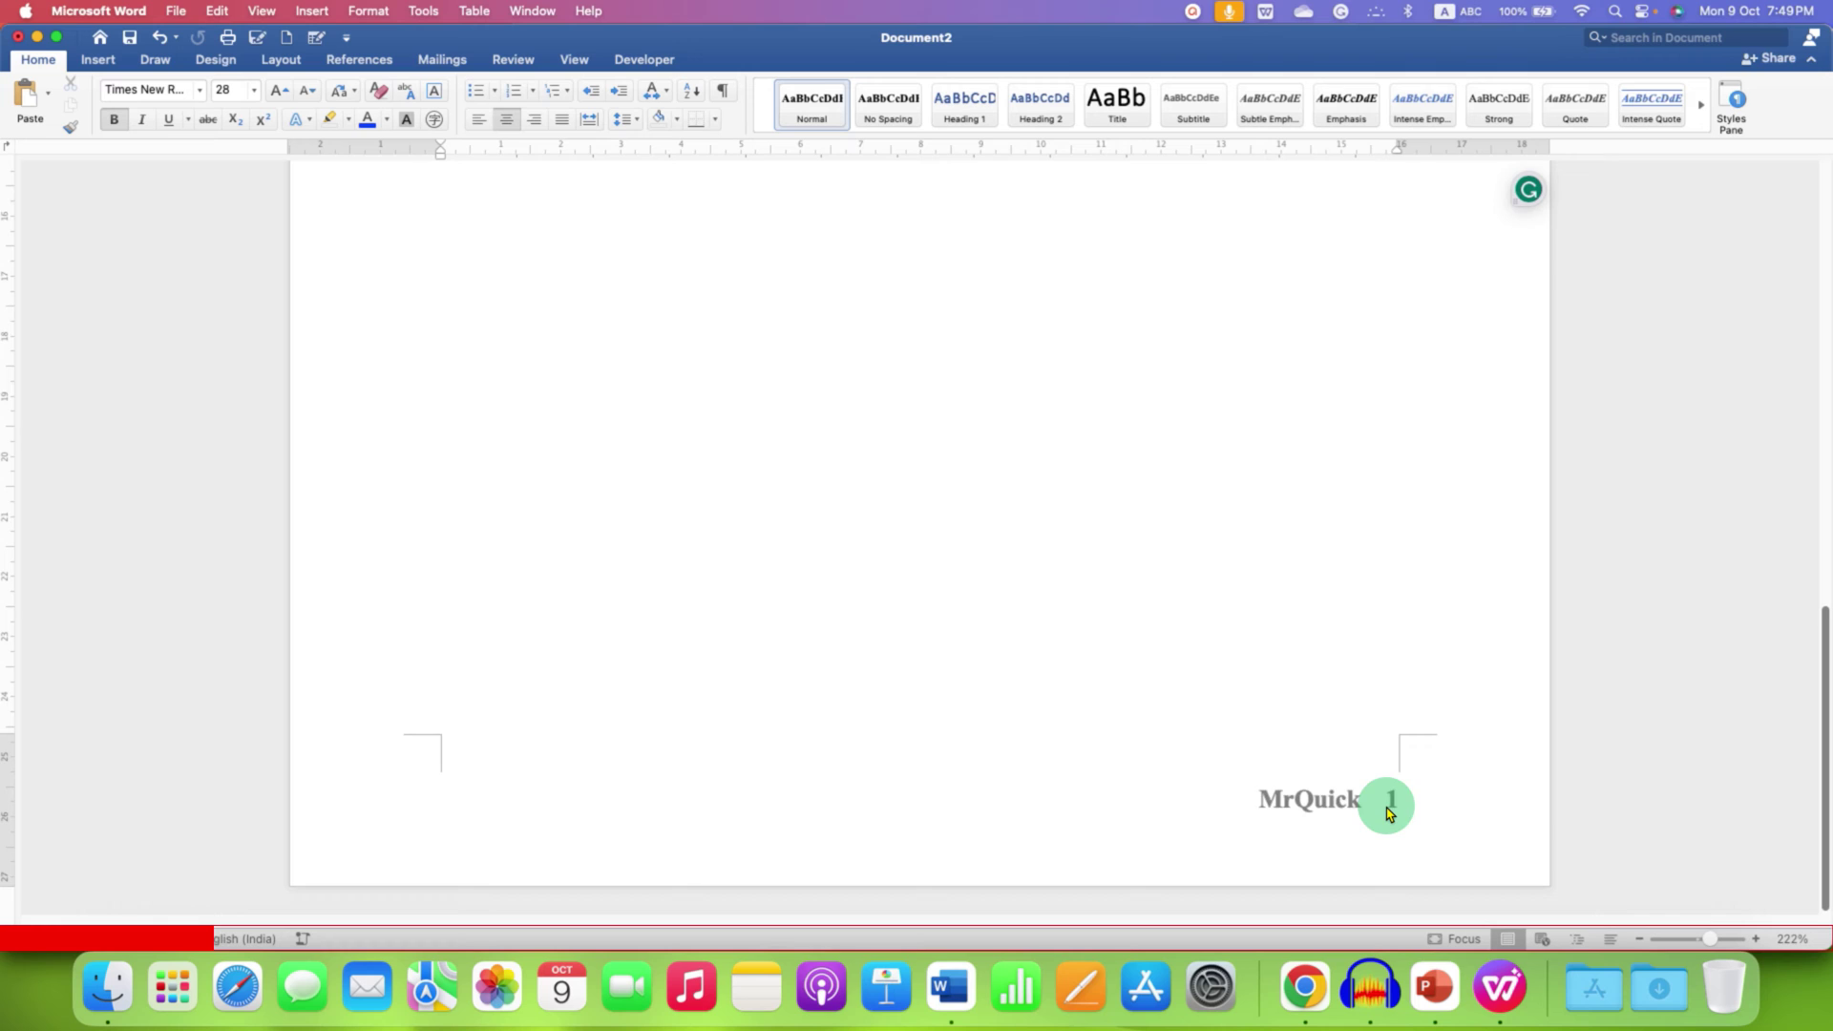
pyautogui.scroll(10, 1389, 802)
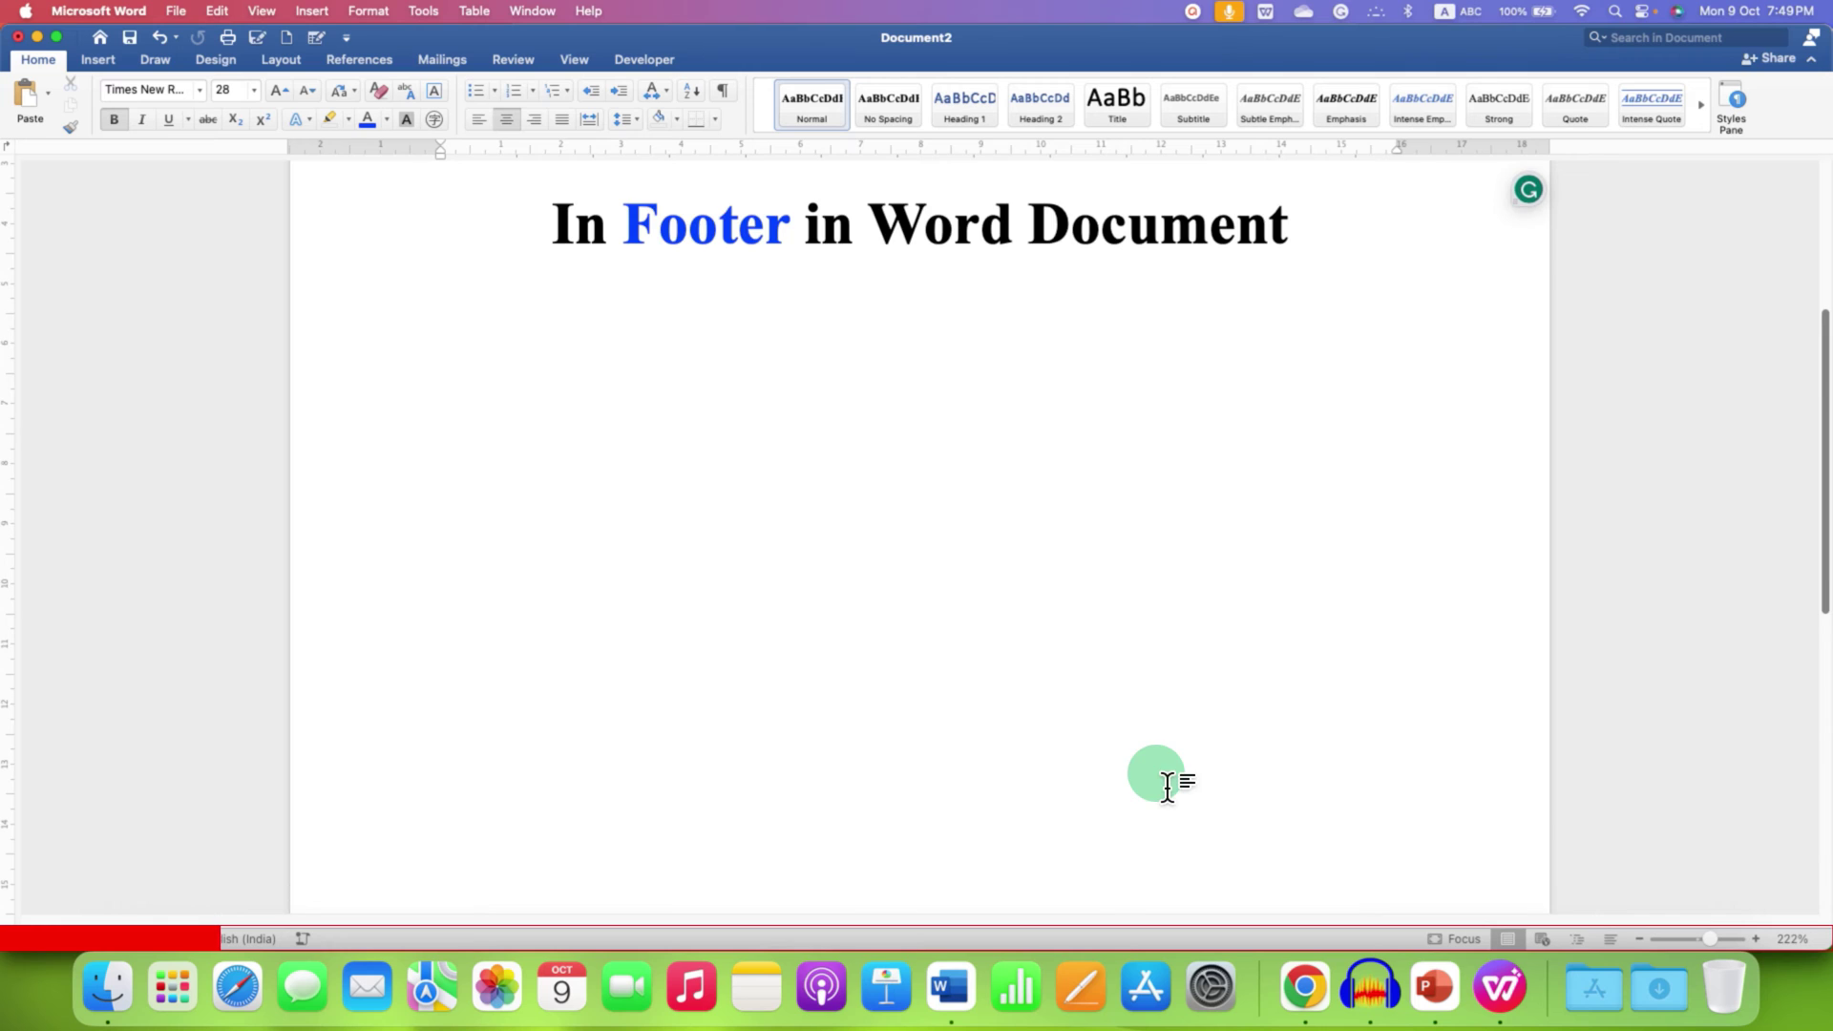
pyautogui.click(576, 61)
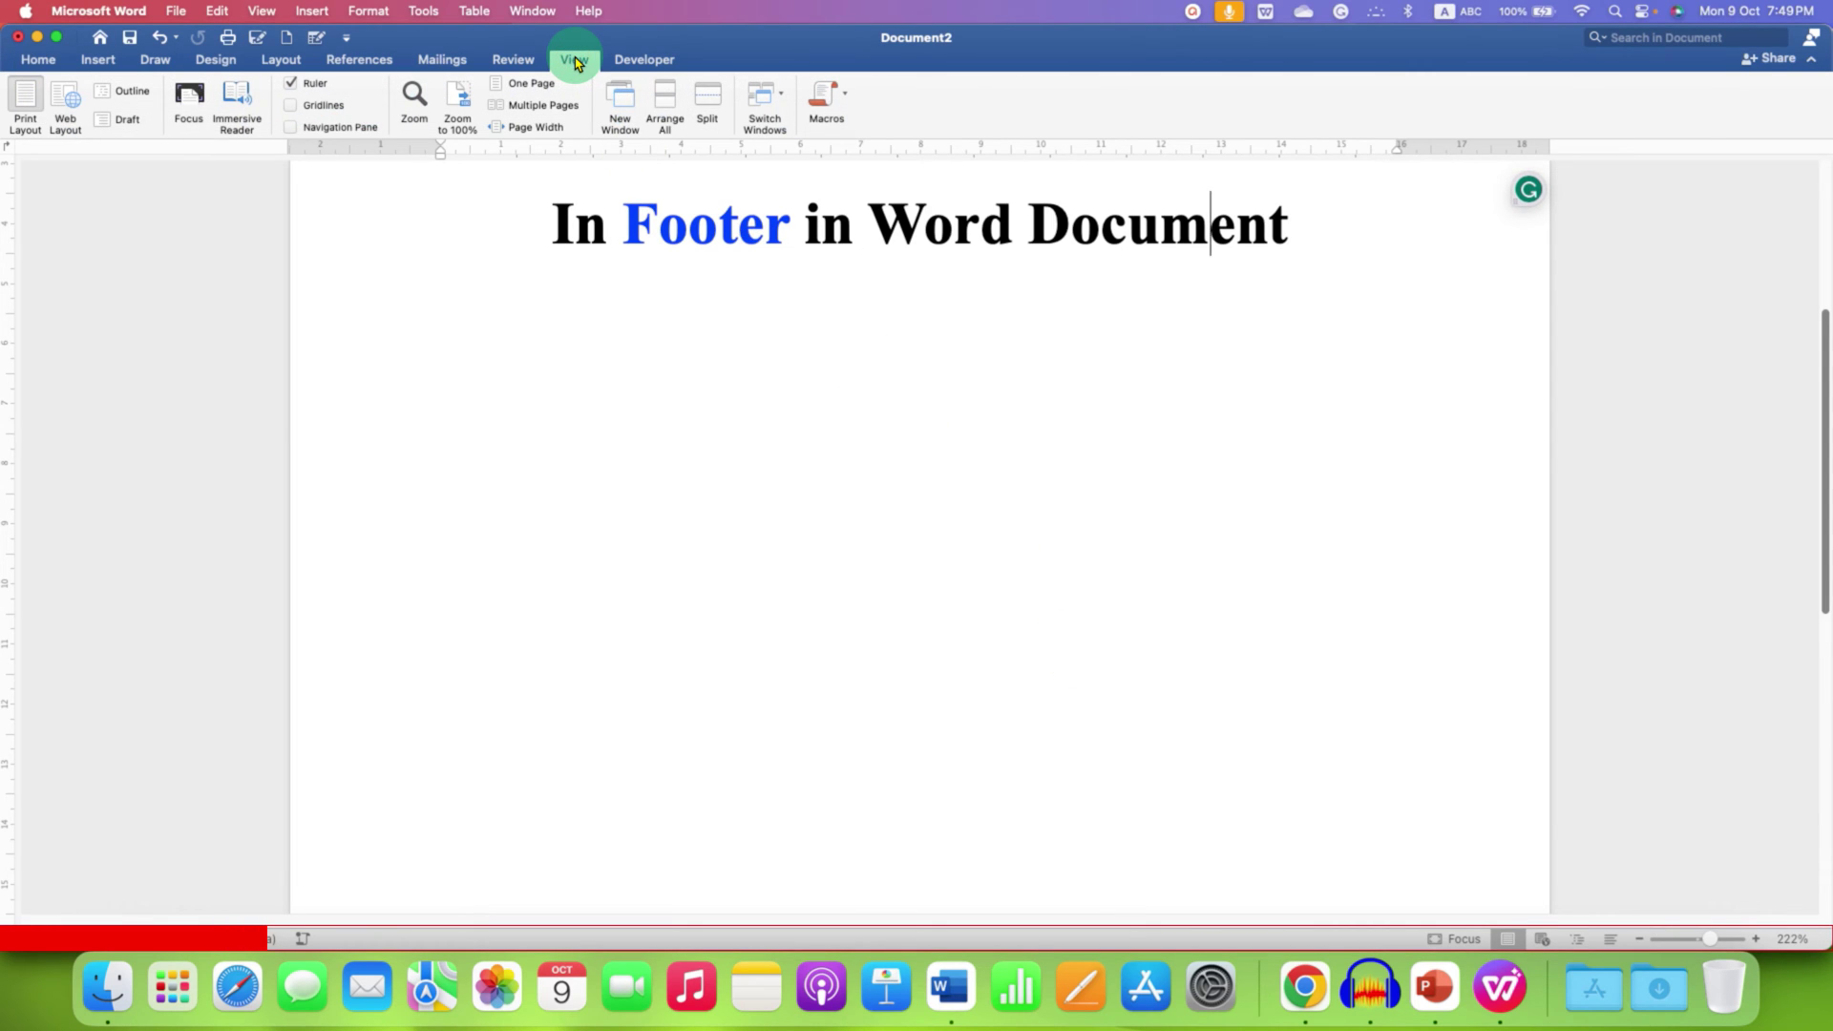
pyautogui.click(532, 83)
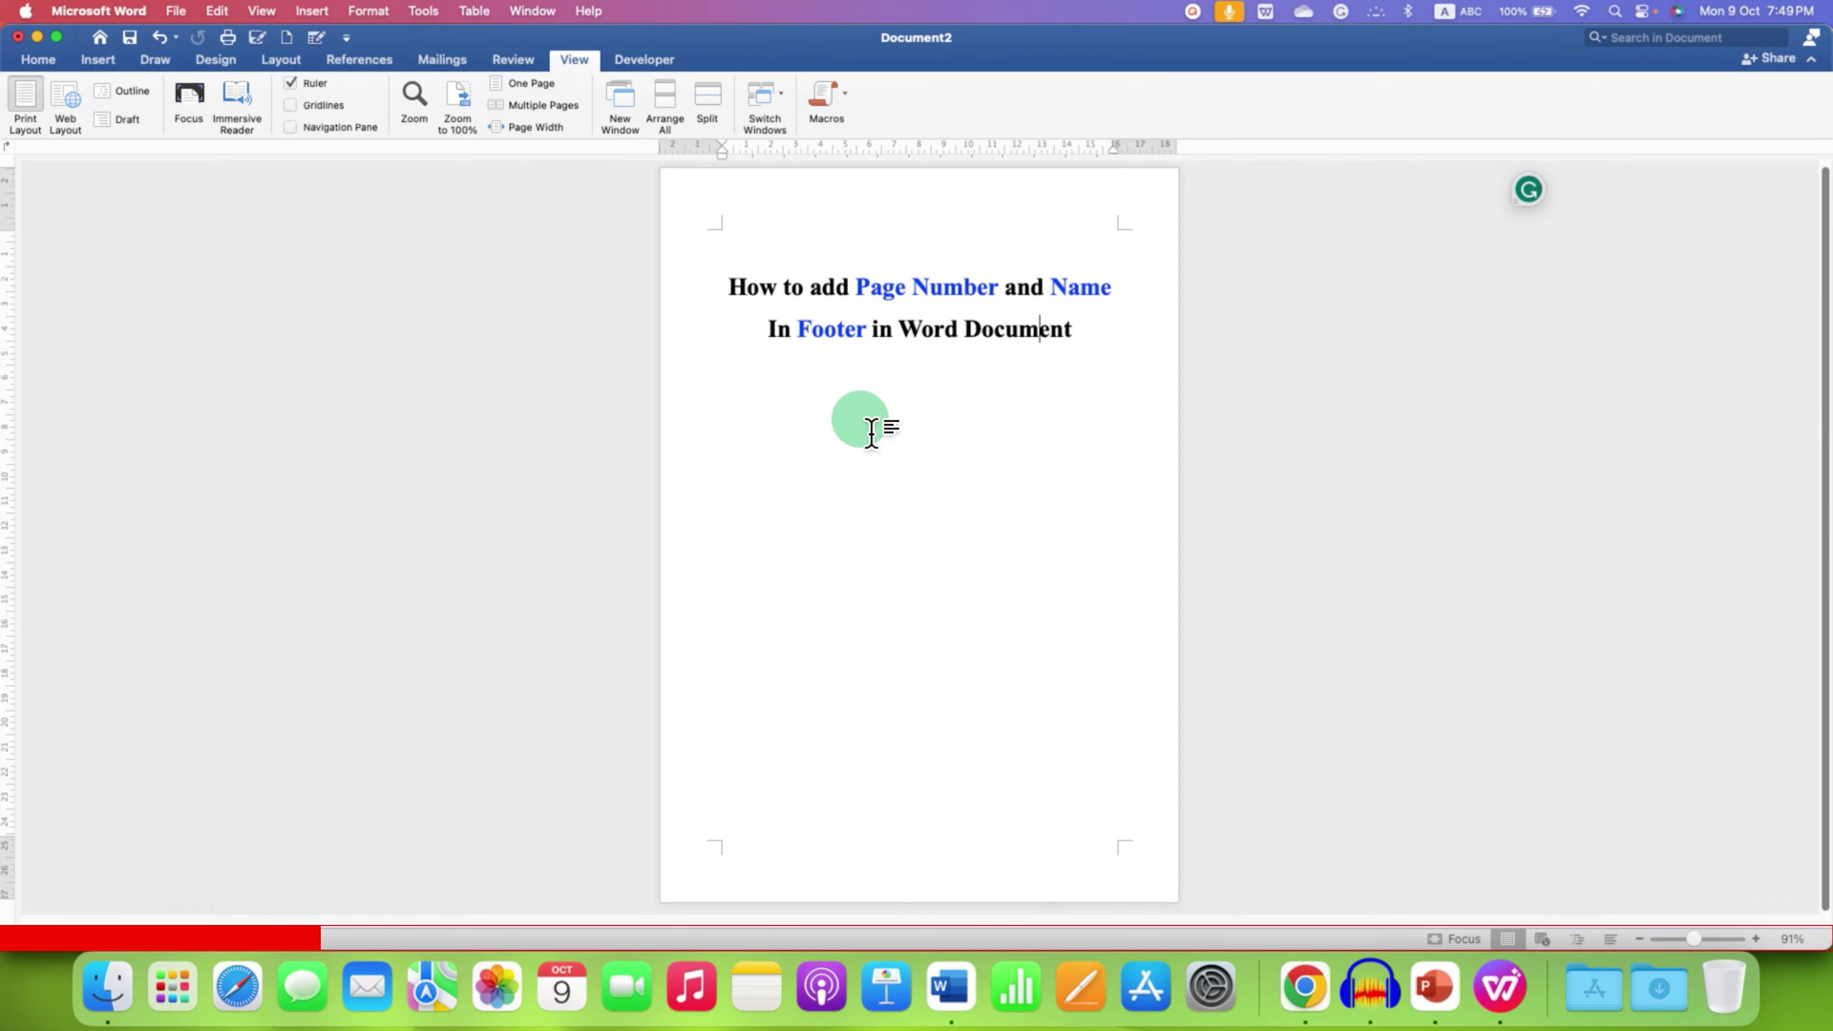
pyautogui.press('Escape')
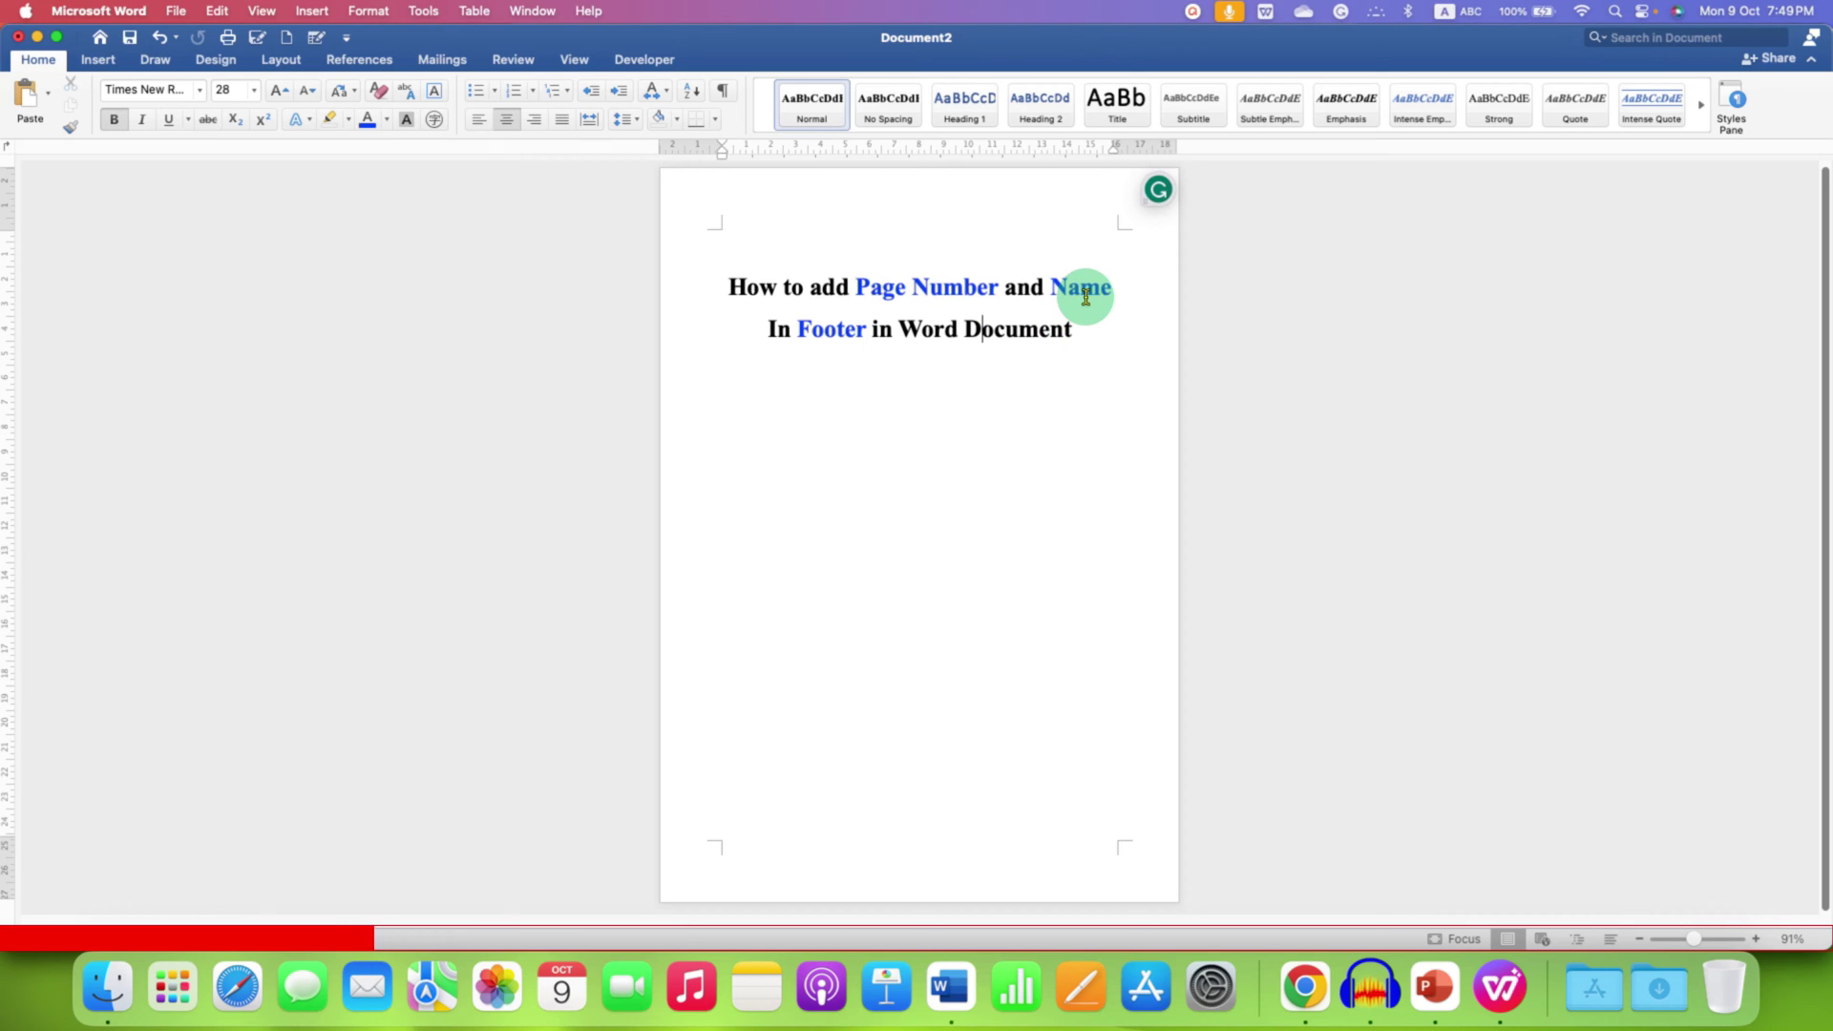
# Open the footer at the bottom of the page for editing
pyautogui.doubleClick(946, 877)
pyautogui.write('MrQuick')
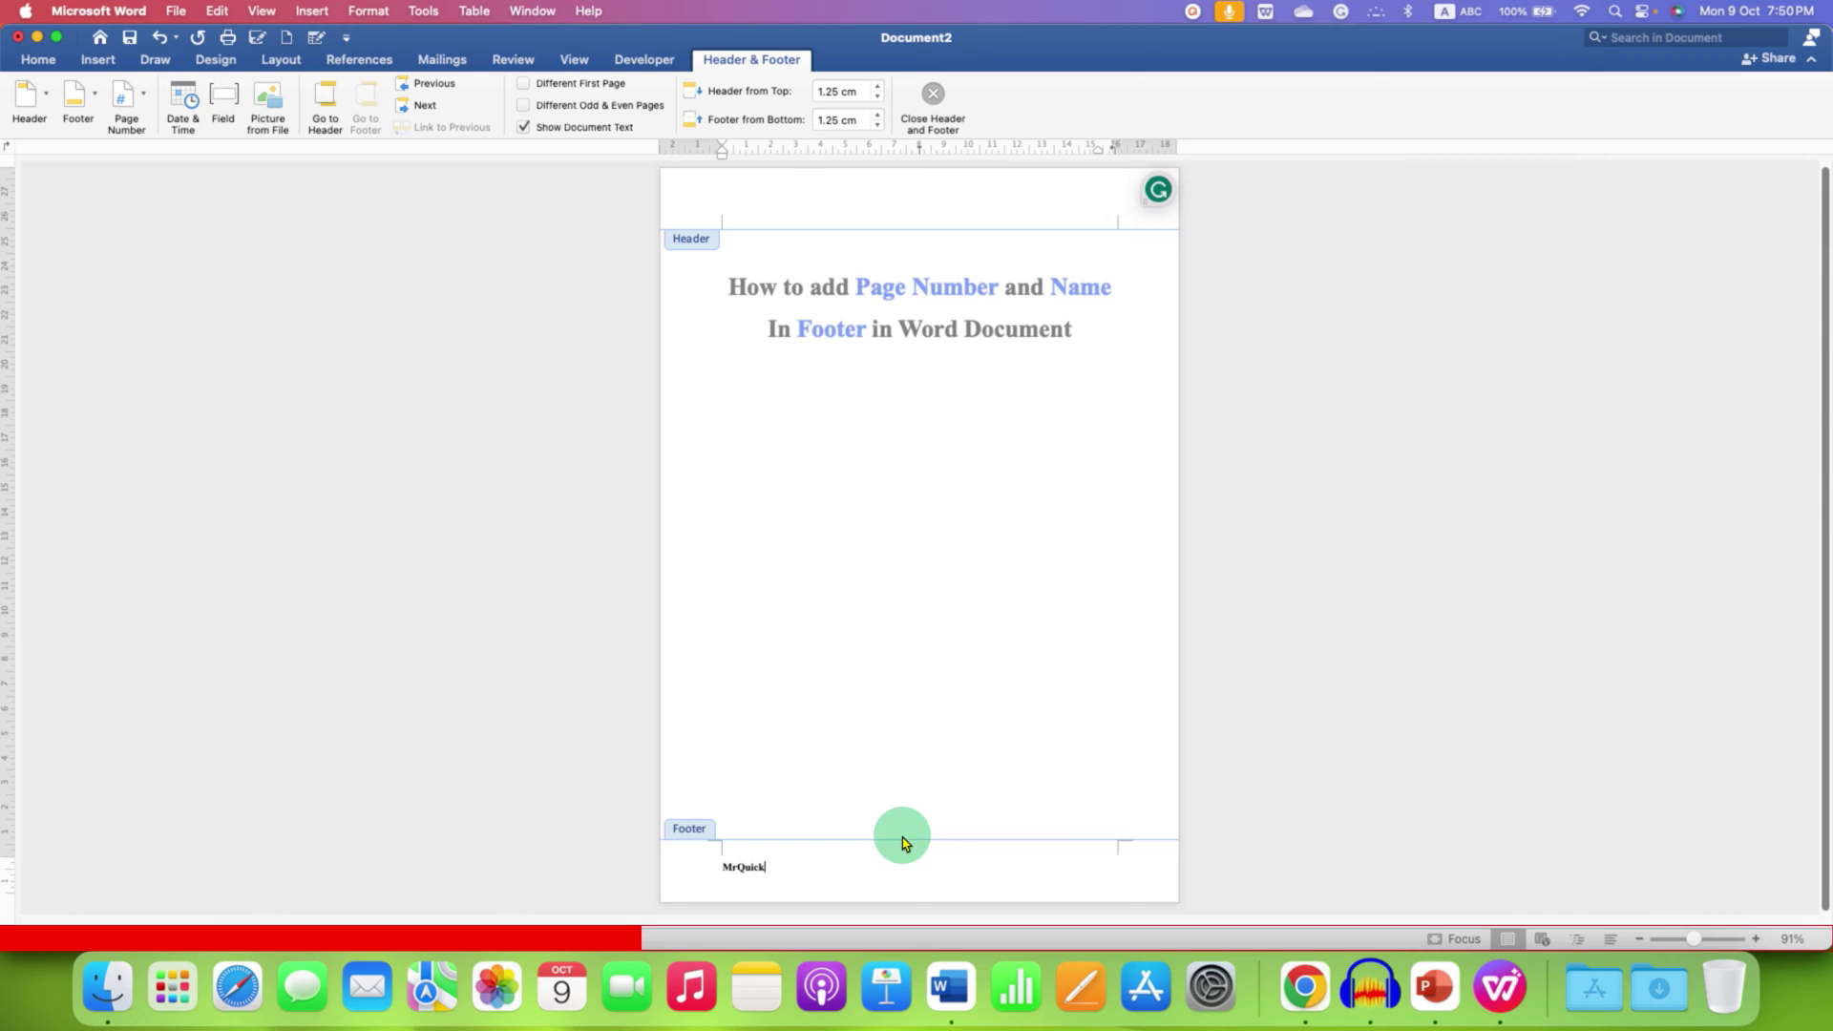
# Insert a page number into the footer with Right alignment
pyautogui.click(99, 61)
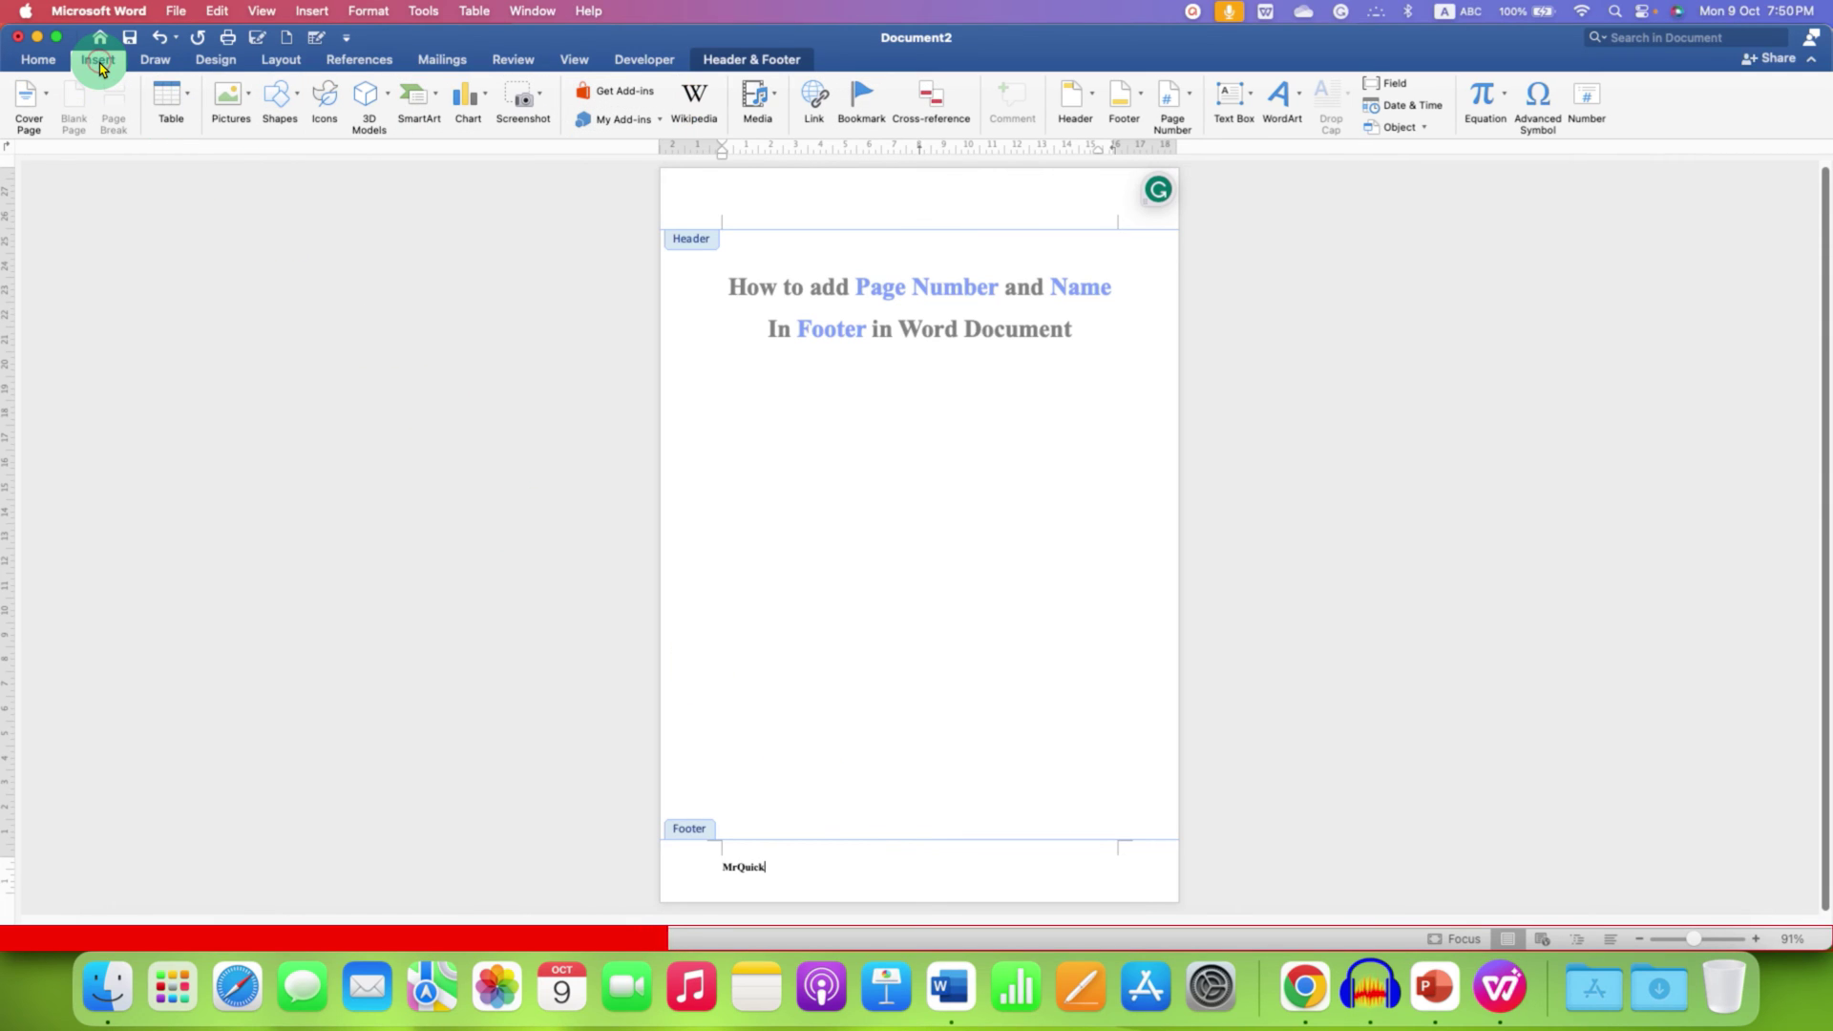
pyautogui.click(1189, 95)
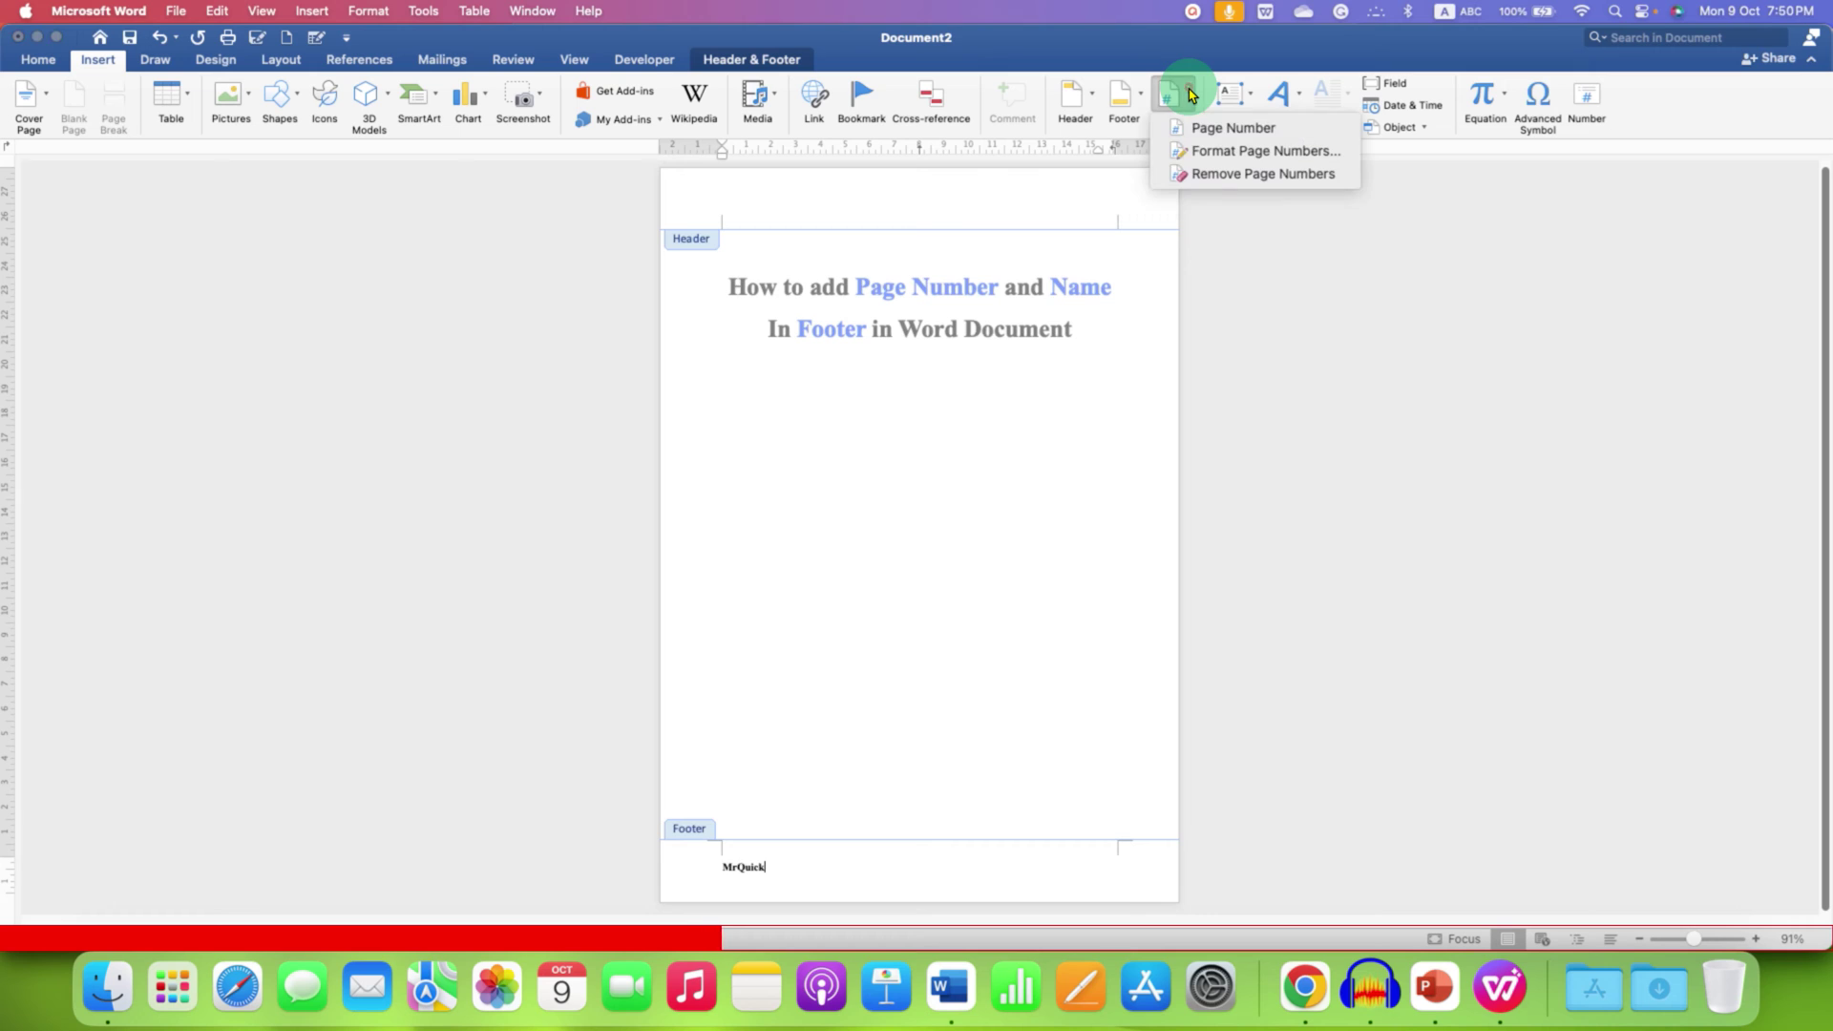
pyautogui.click(1291, 132)
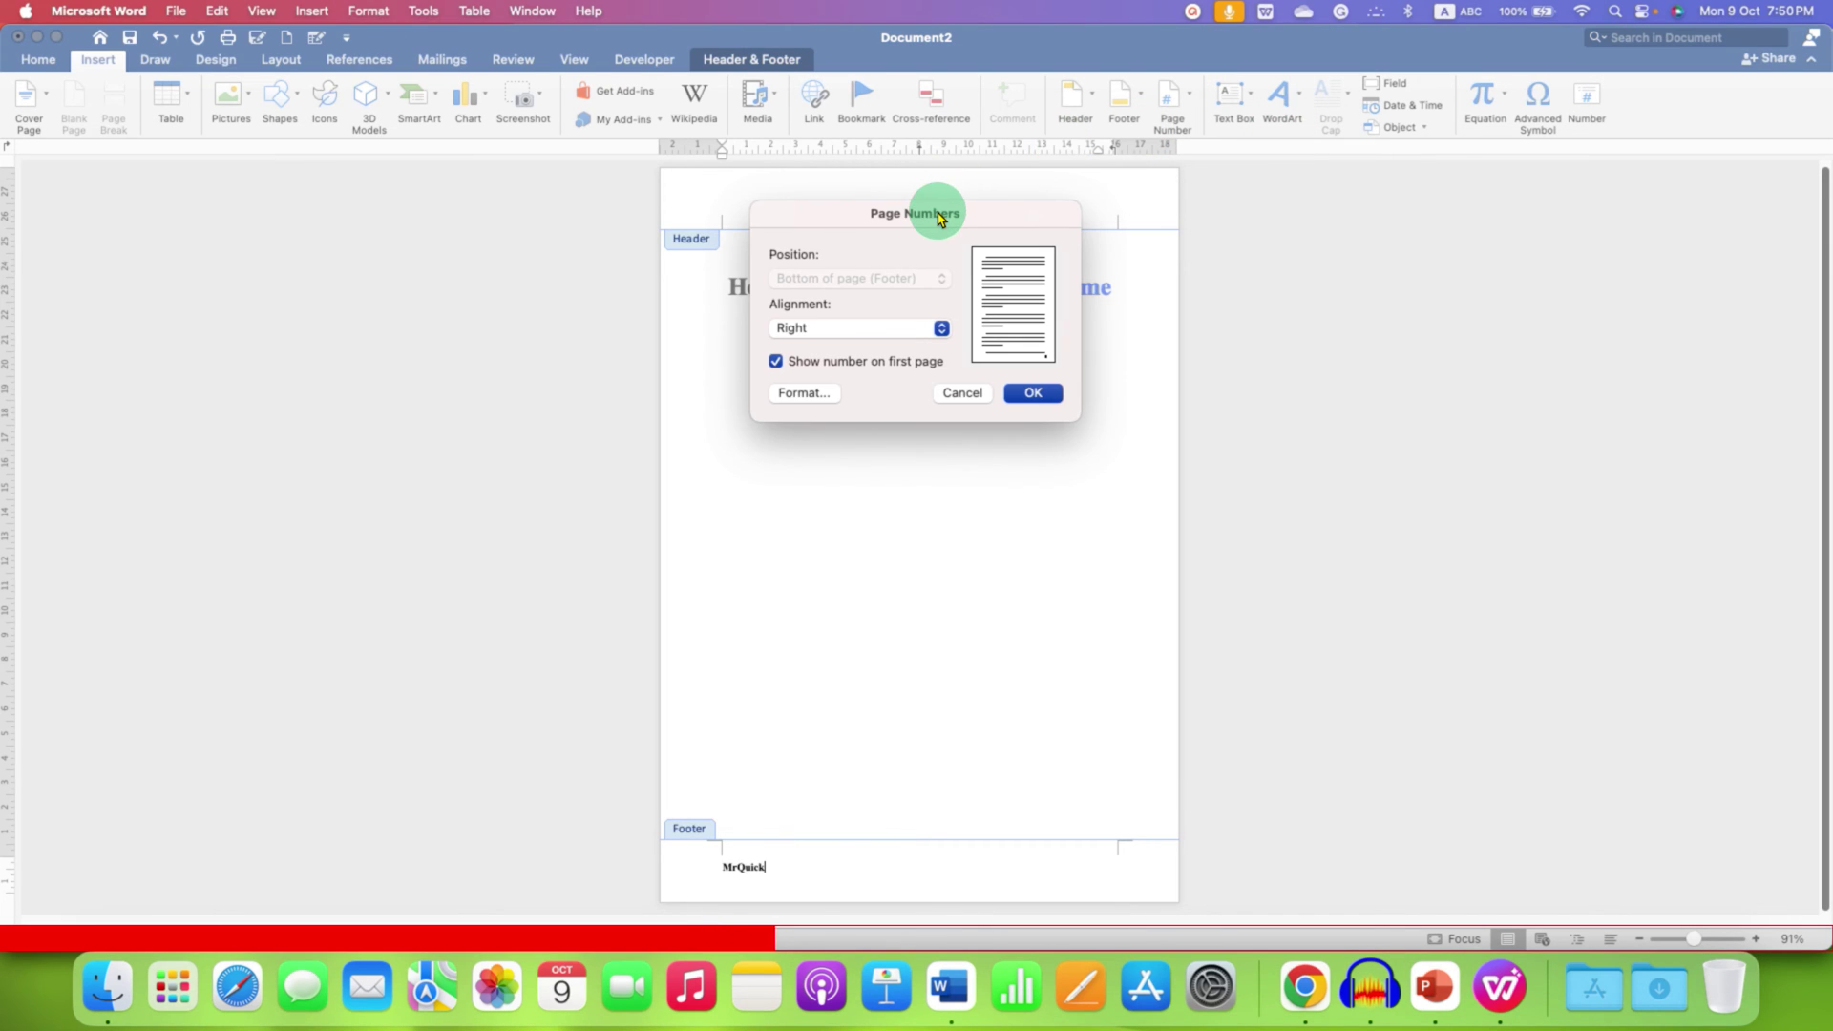
pyautogui.moveTo(945, 212)
pyautogui.mouseDown()
pyautogui.moveTo(964, 459)
pyautogui.moveTo(945, 467)
pyautogui.mouseUp()
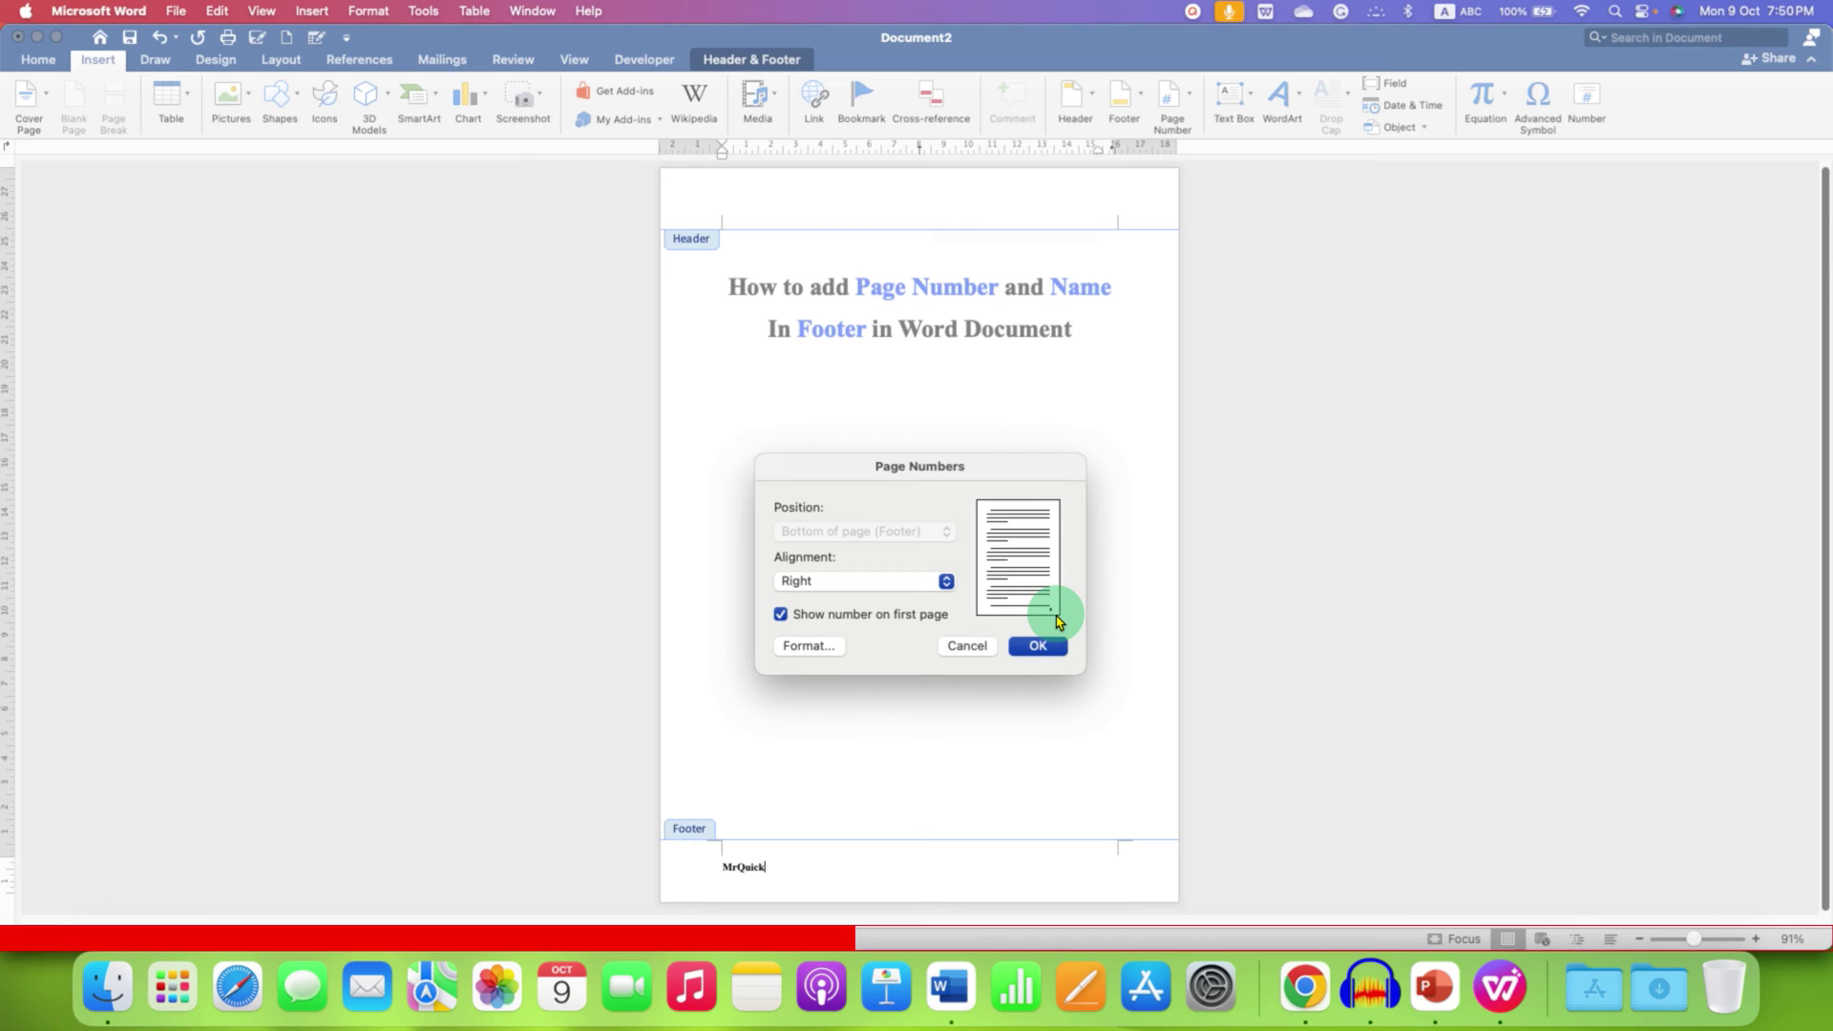
pyautogui.click(866, 581)
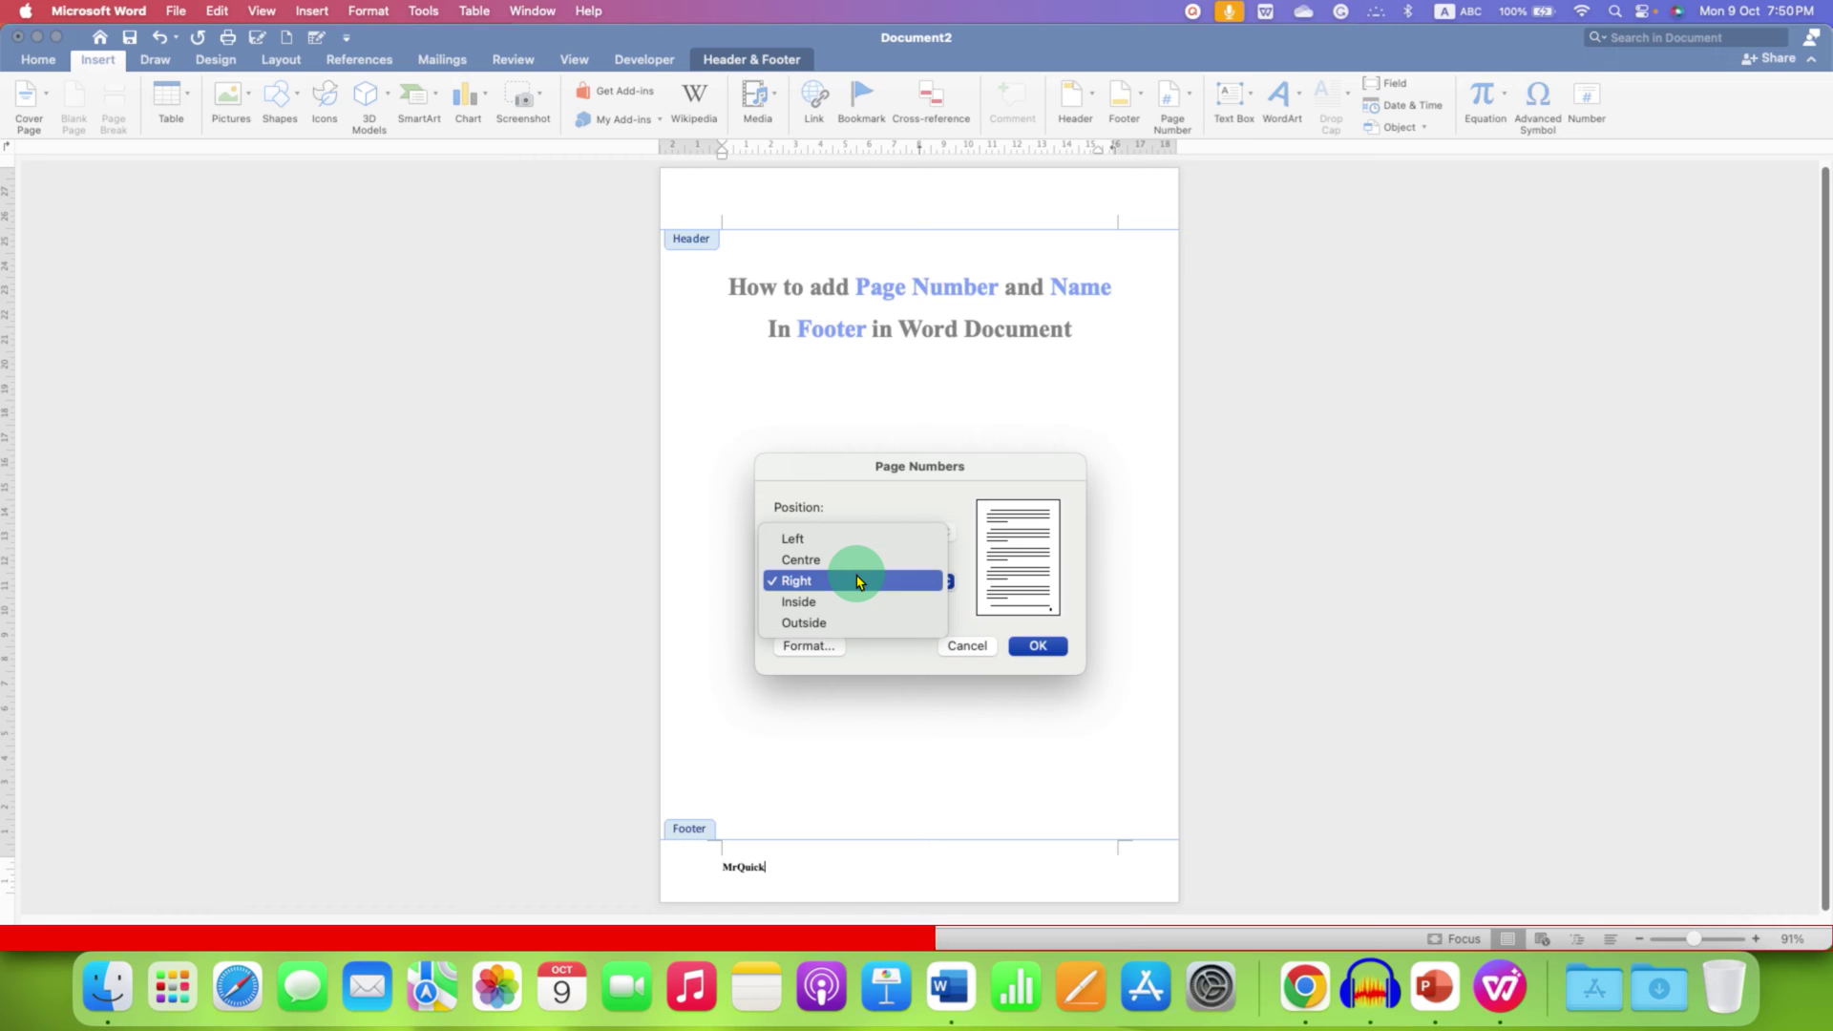
pyautogui.click(860, 580)
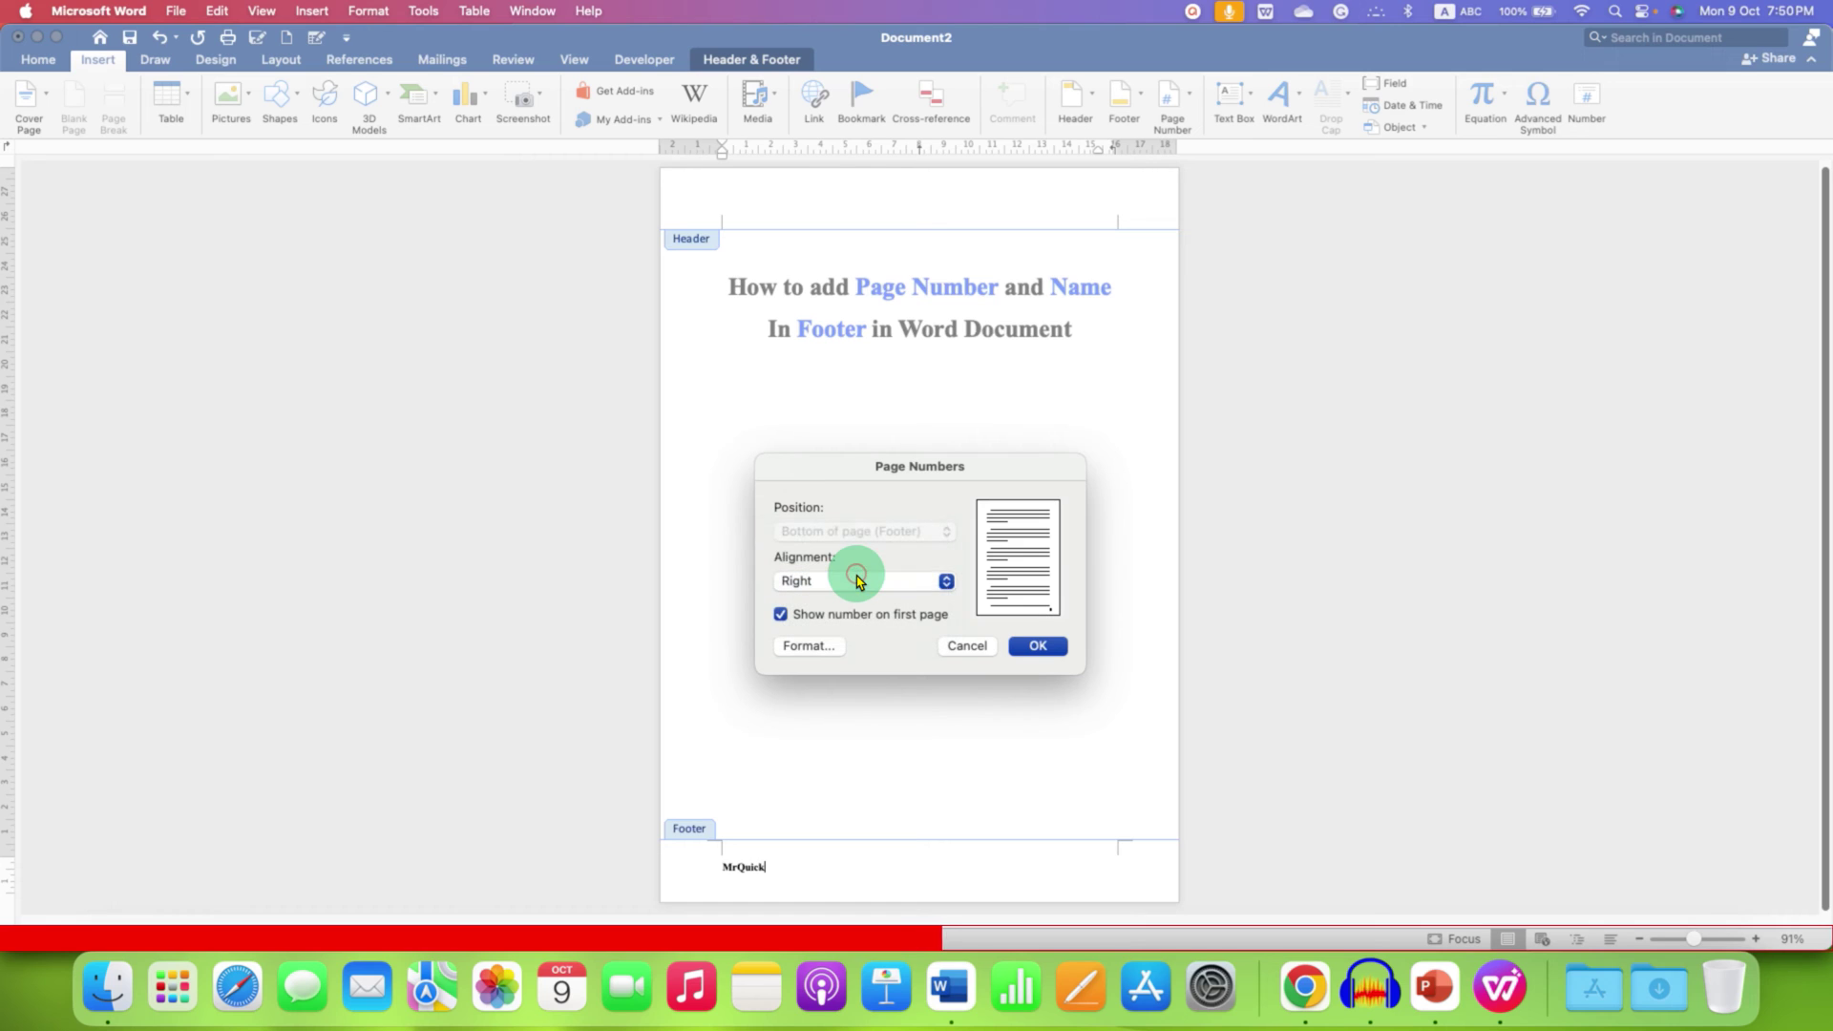
pyautogui.click(1025, 646)
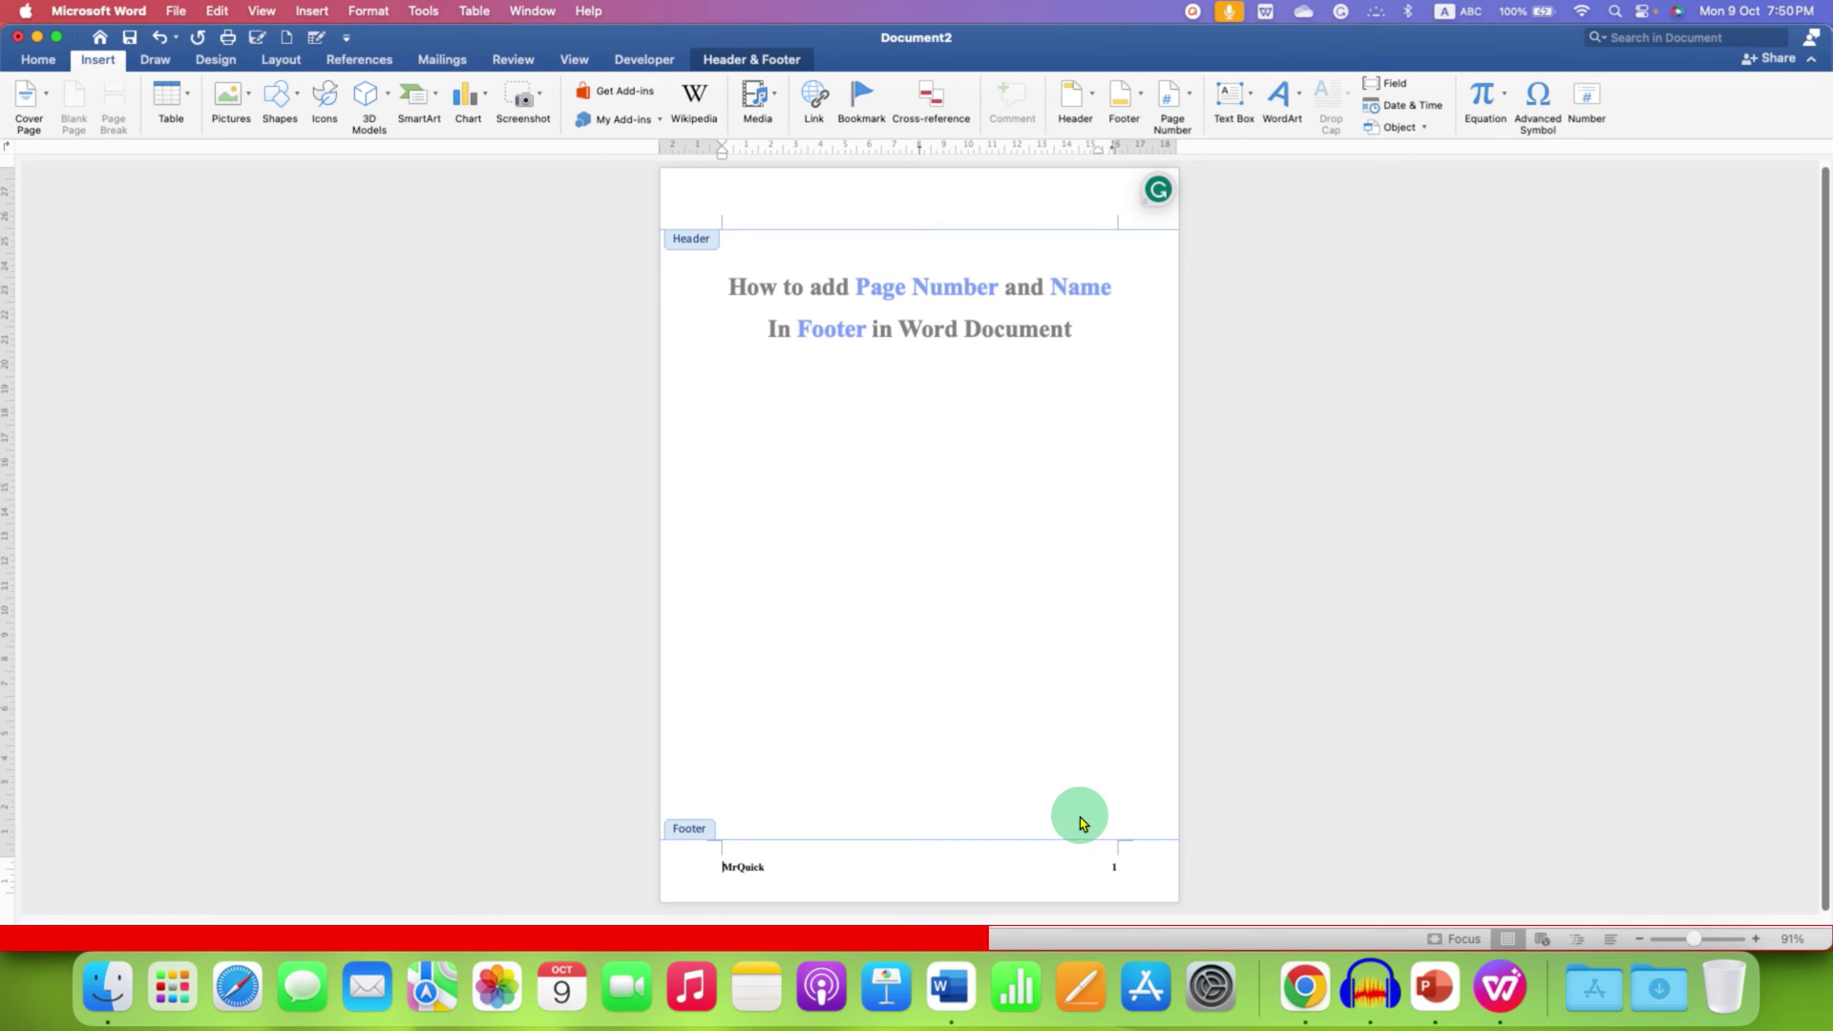
# Right-align MrQuick in the footer so it sits beside the page number
pyautogui.click(709, 869)
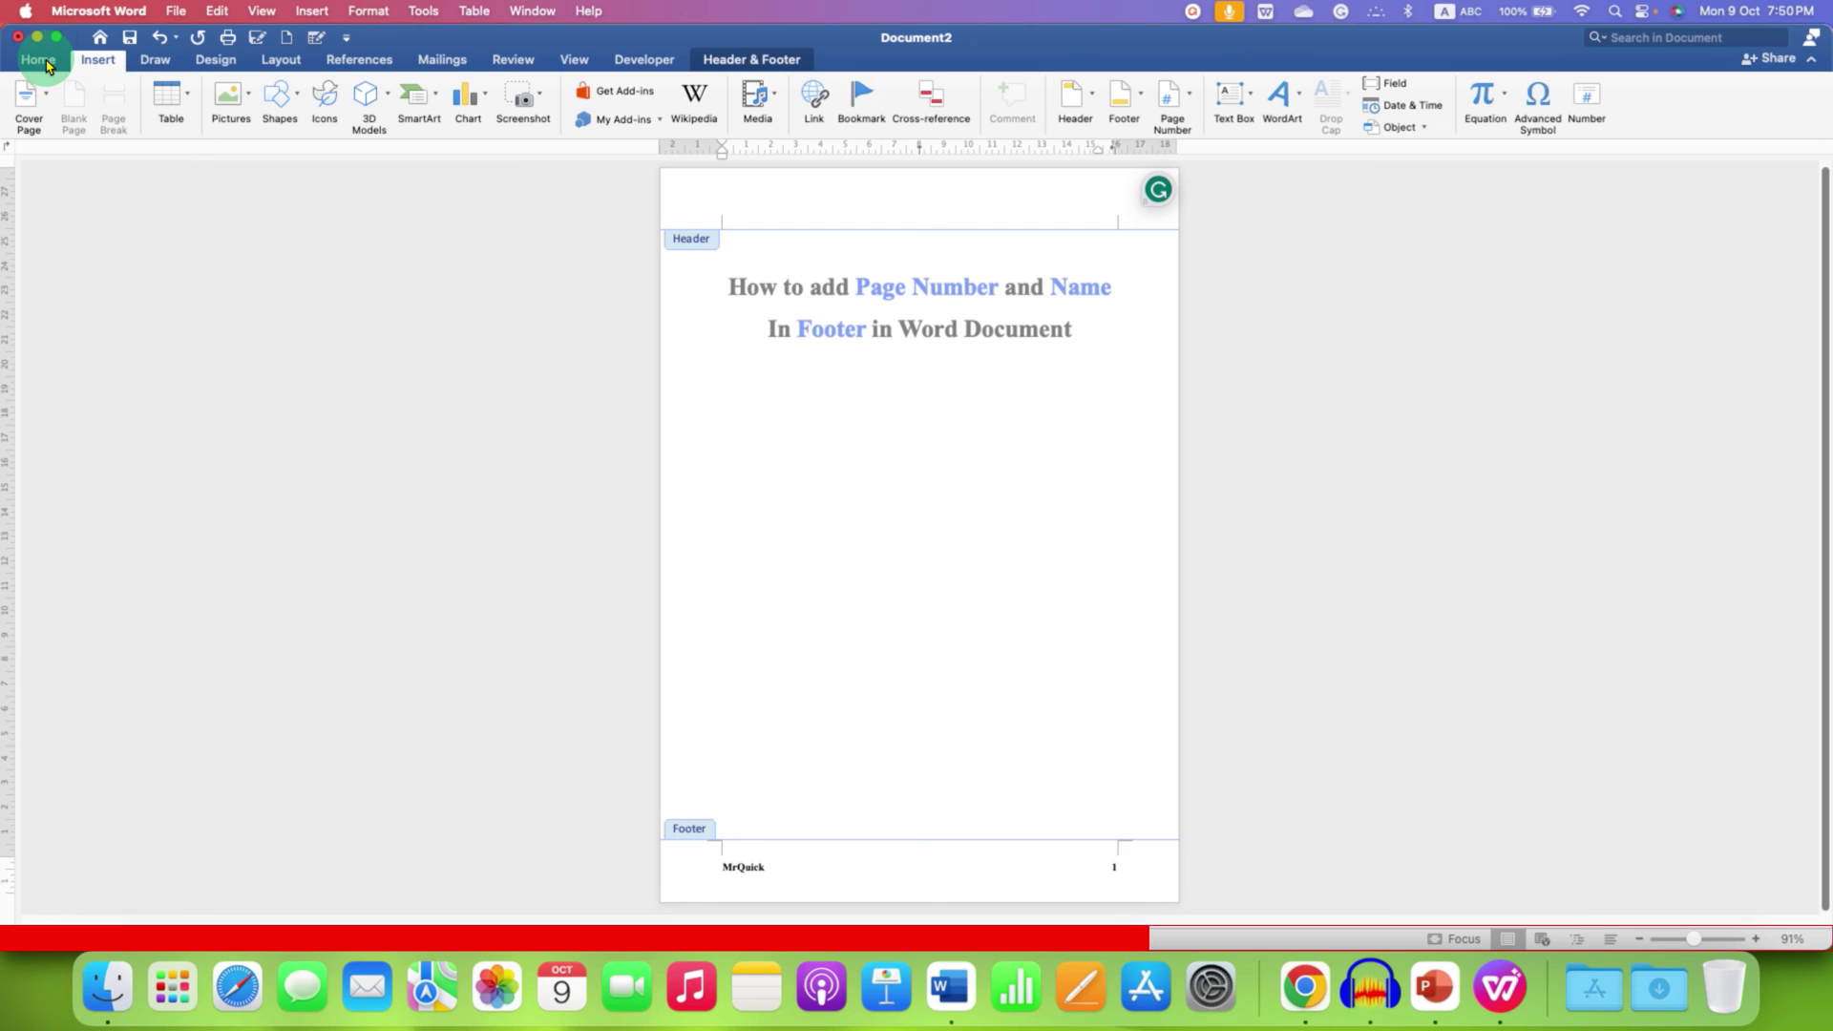
pyautogui.click(39, 60)
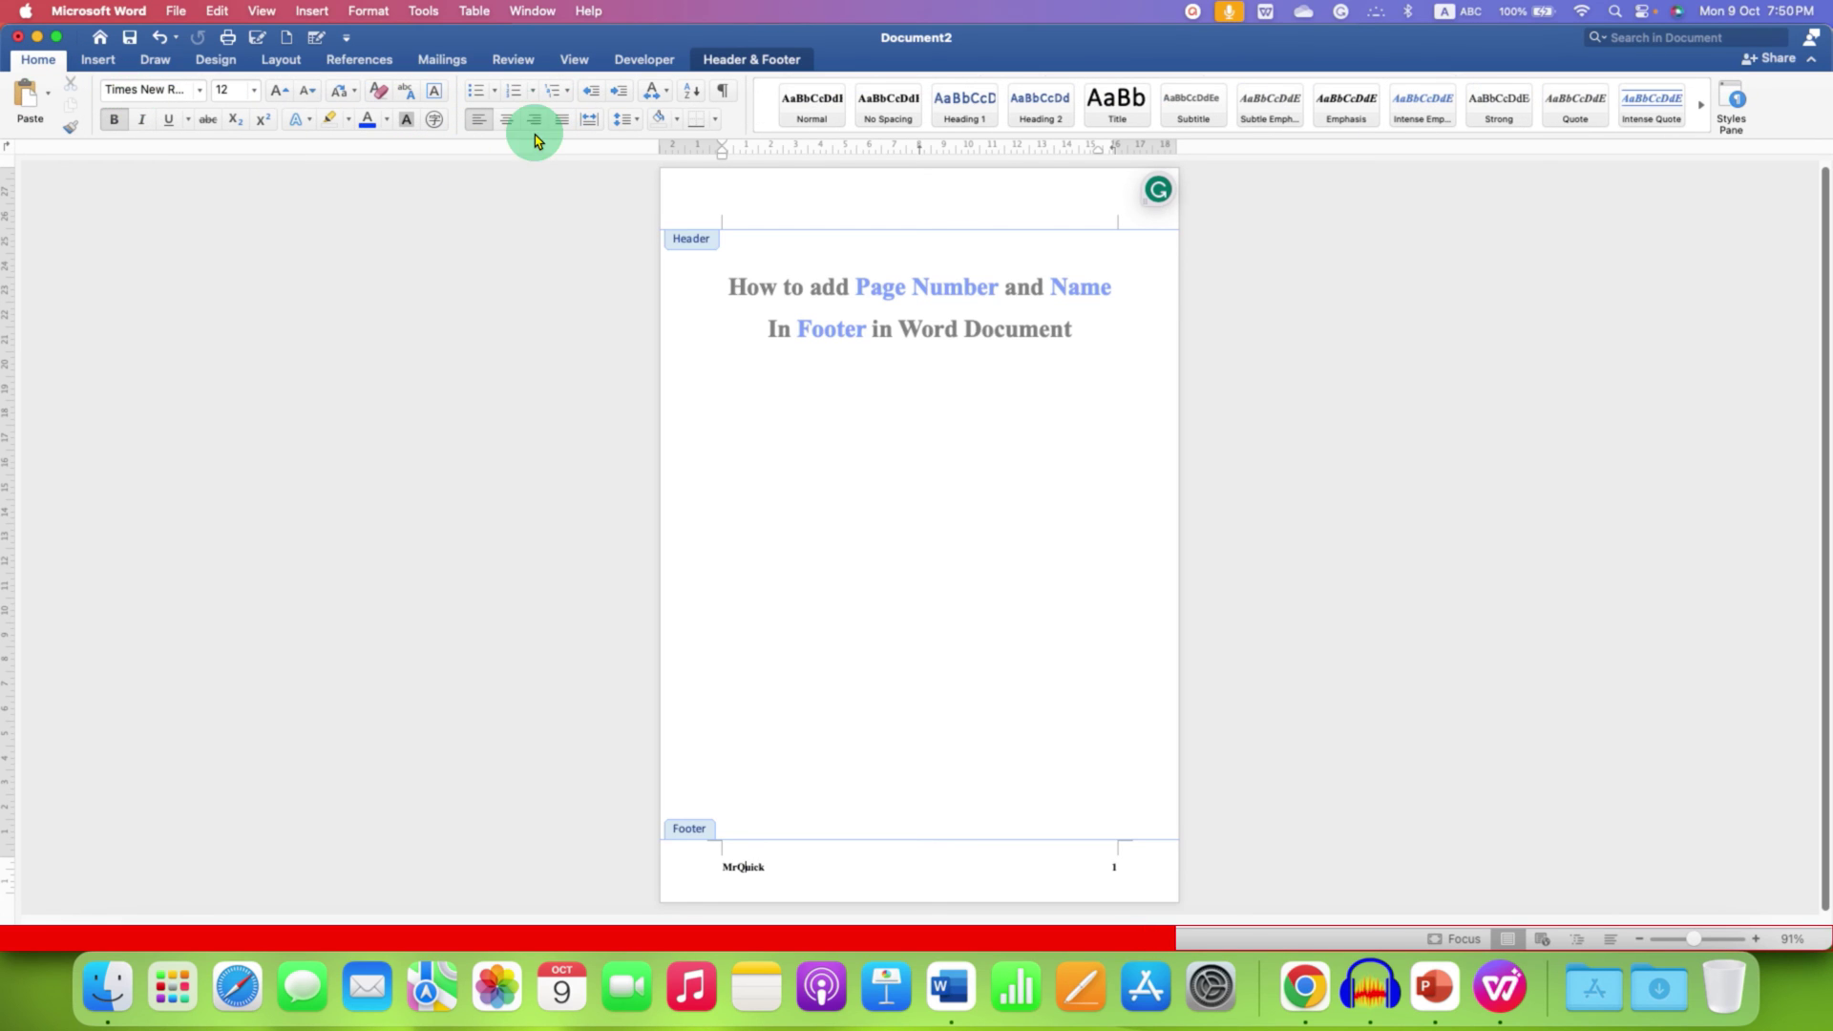
pyautogui.click(508, 121)
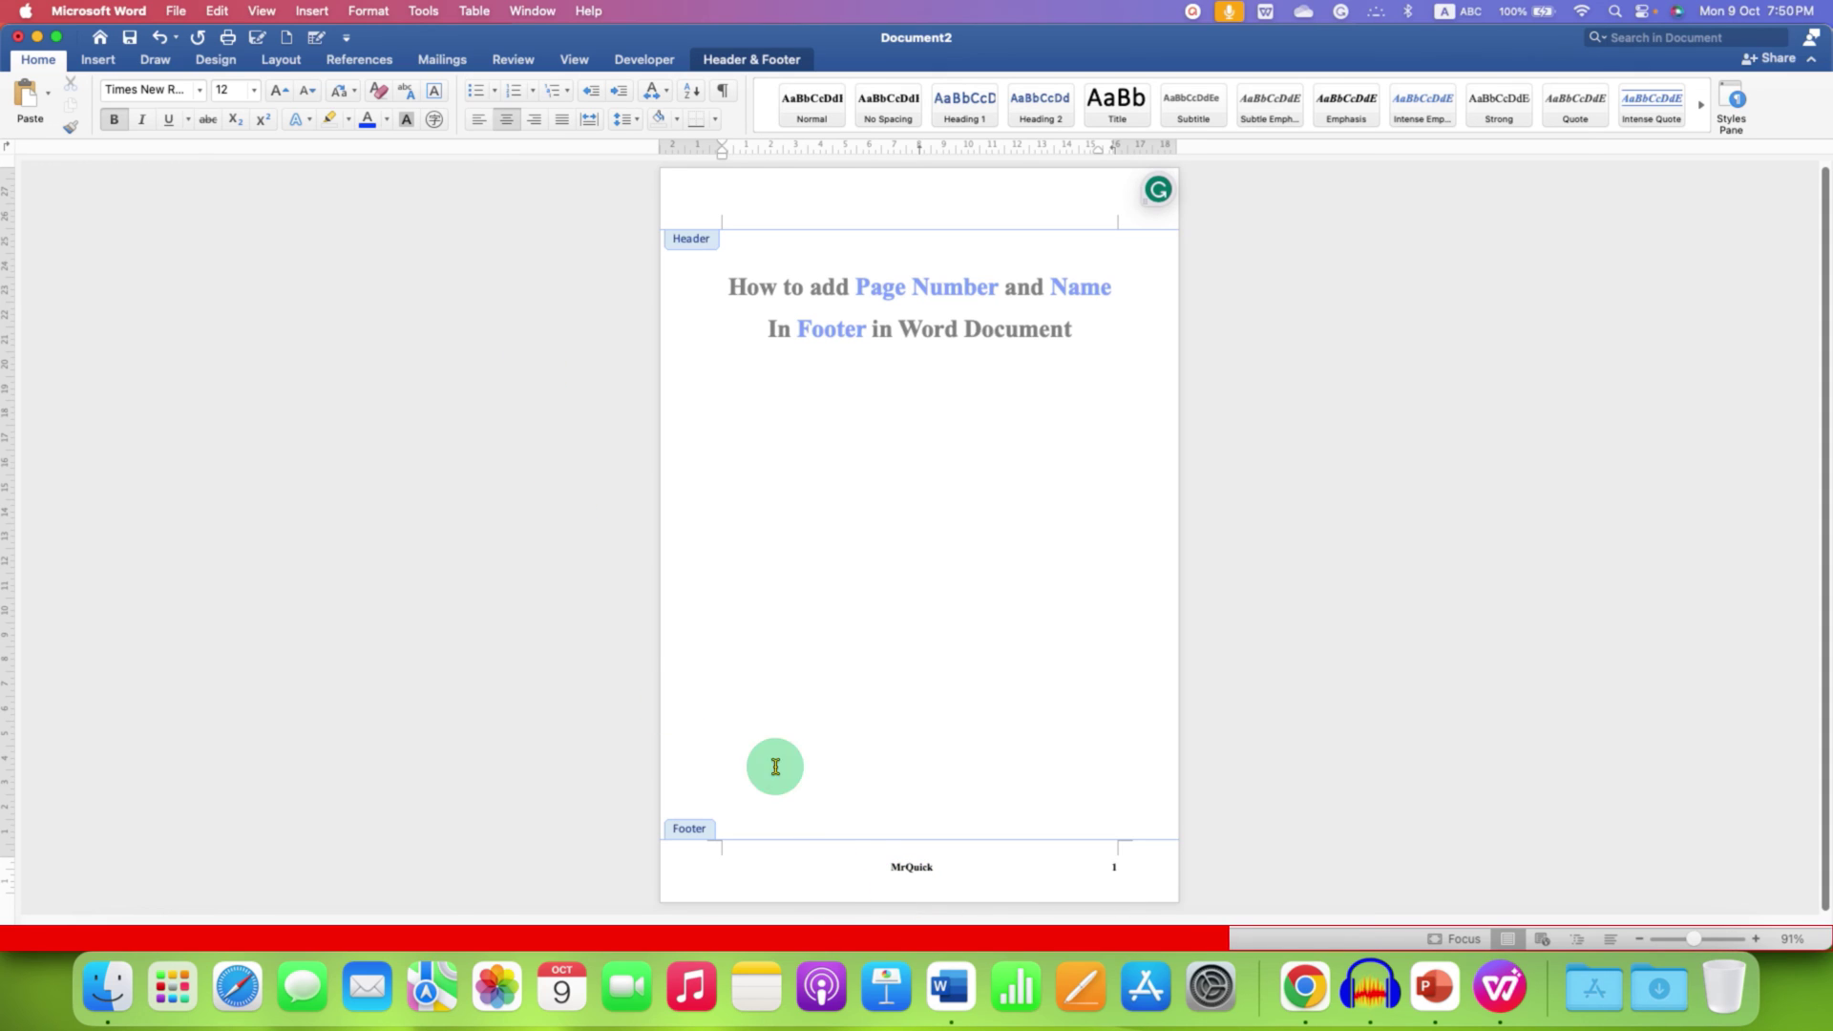
pyautogui.click(533, 123)
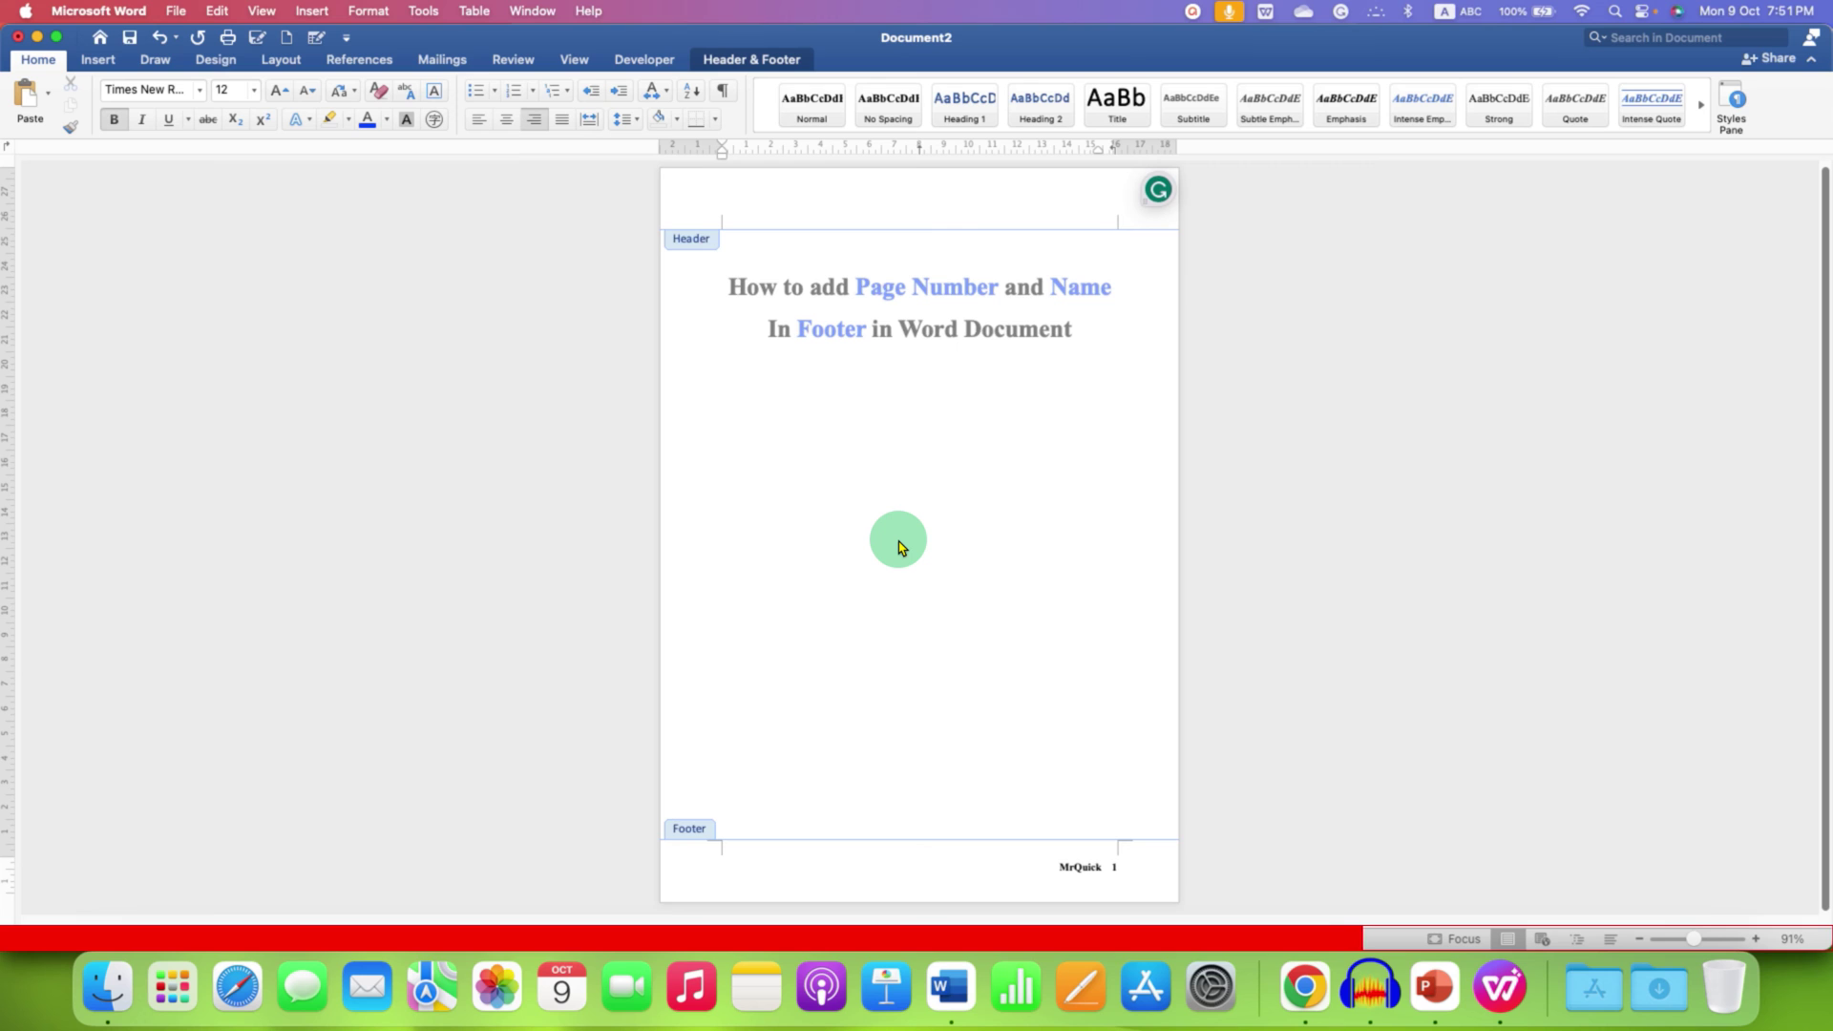
# Return to the body and break after the title to create page 2
pyautogui.doubleClick(900, 548)
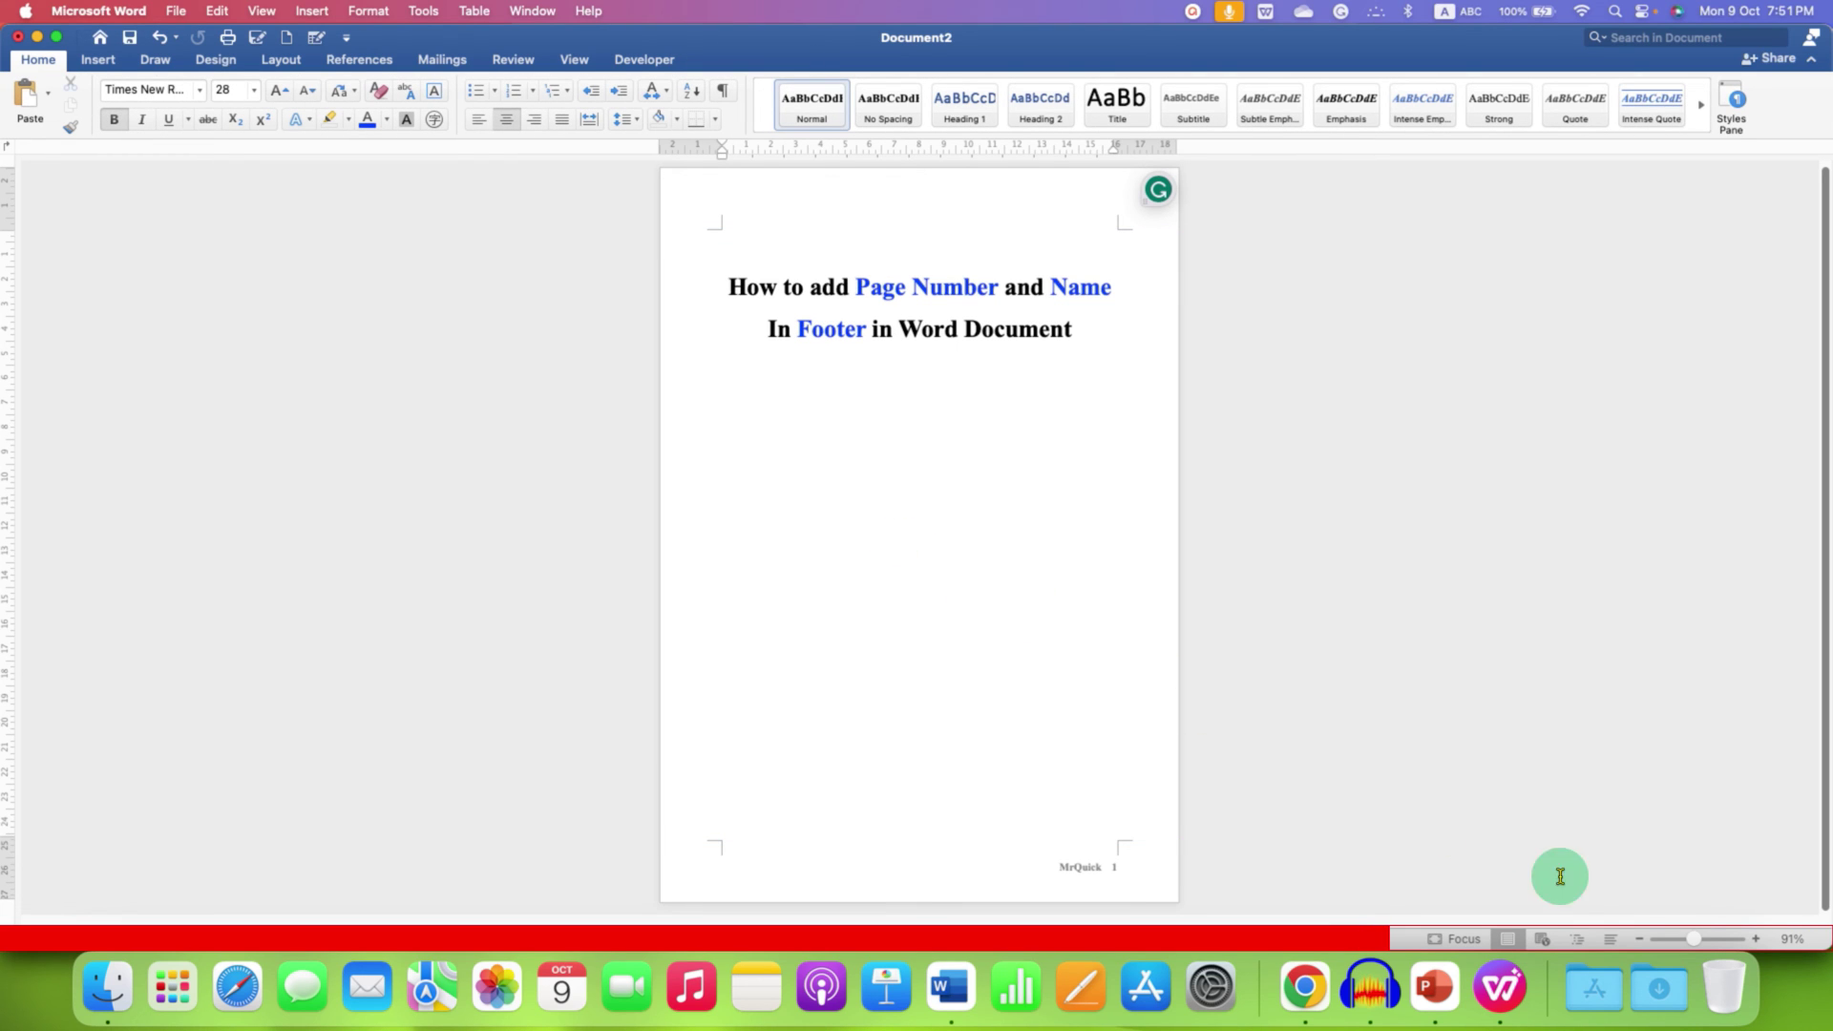
pyautogui.moveTo(1692, 941); pyautogui.dragTo(1714, 939)
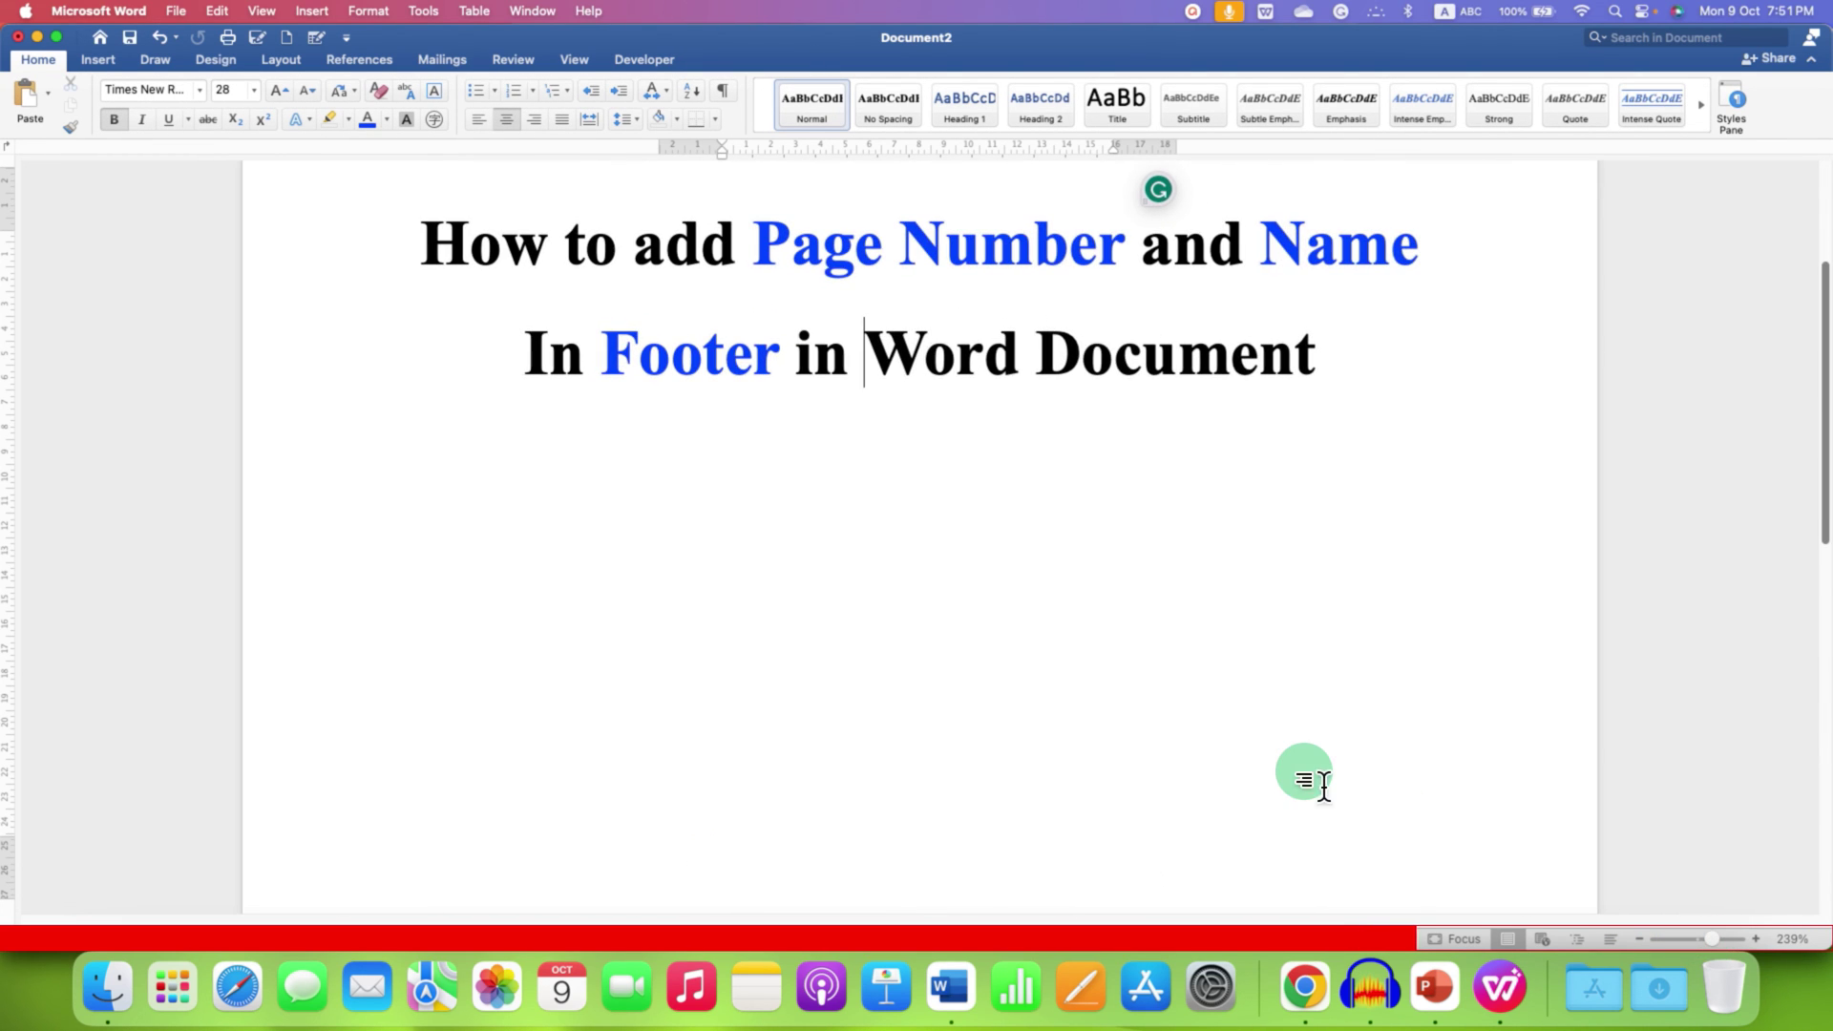
pyautogui.scroll(-5, 1295, 773)
pyautogui.scroll(-5, 1295, 774)
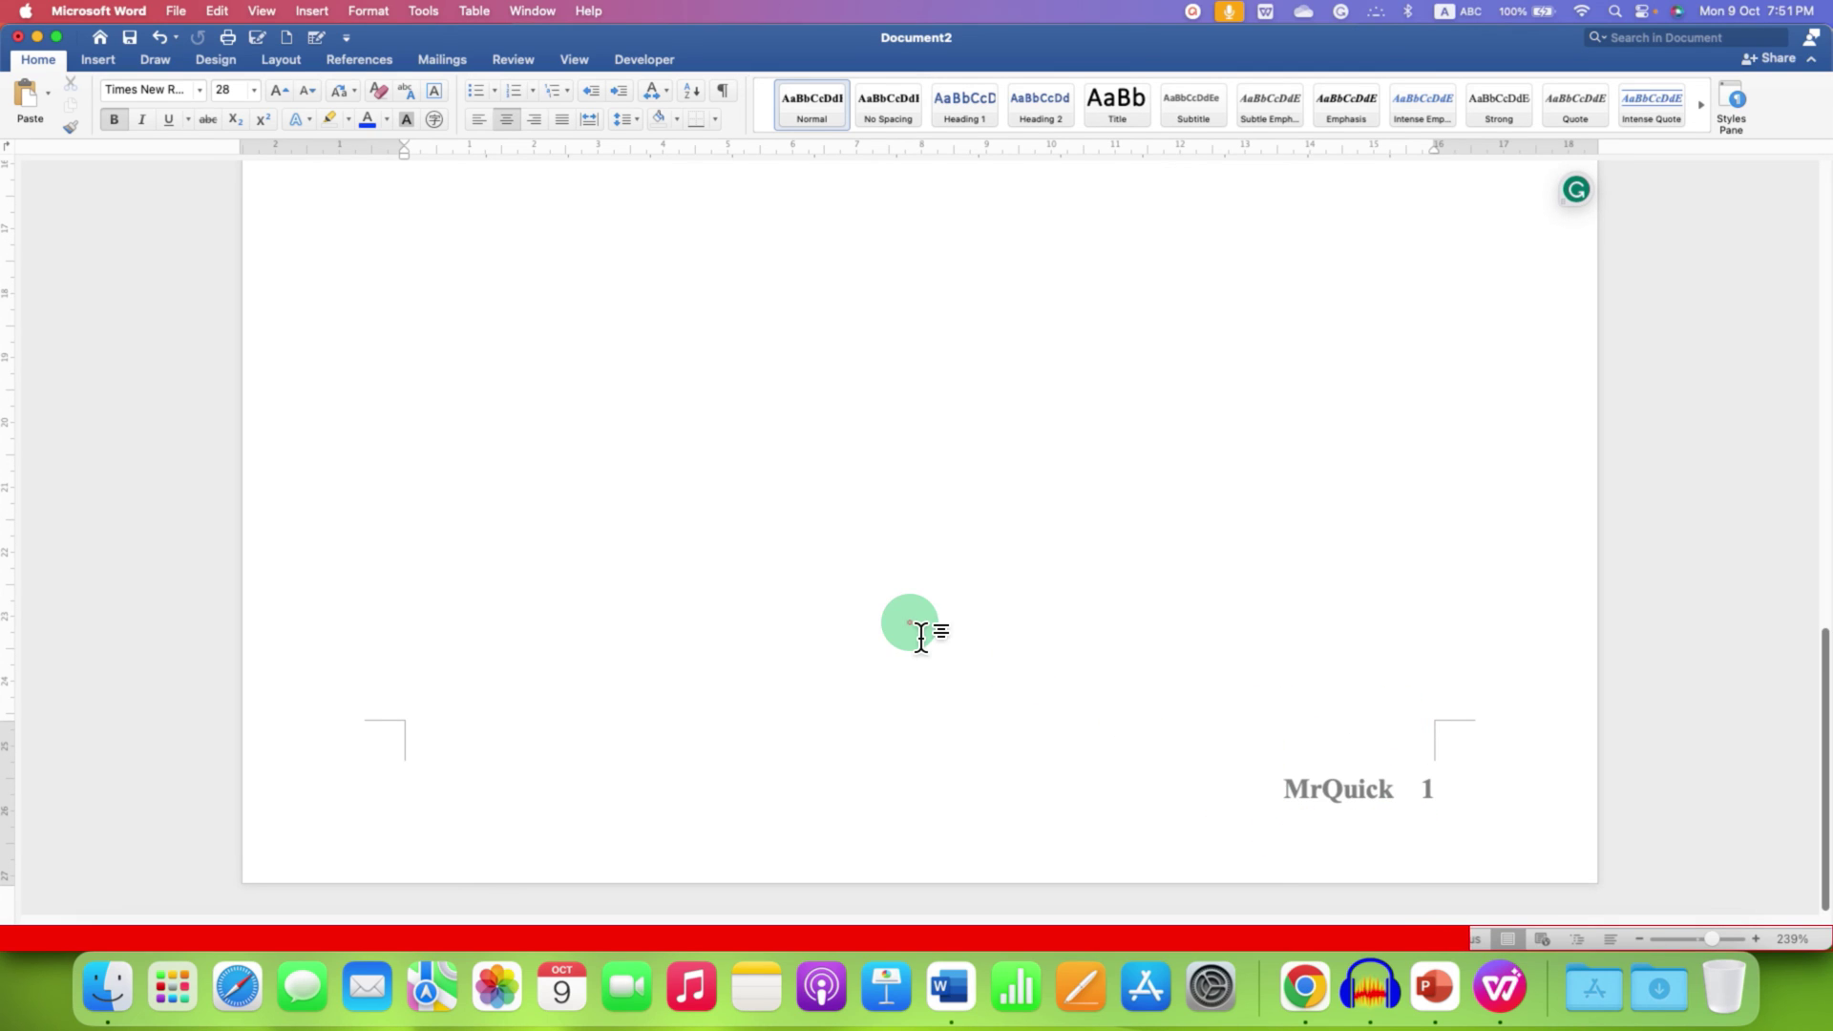
pyautogui.scroll(5, 918, 615)
pyautogui.press('Return')
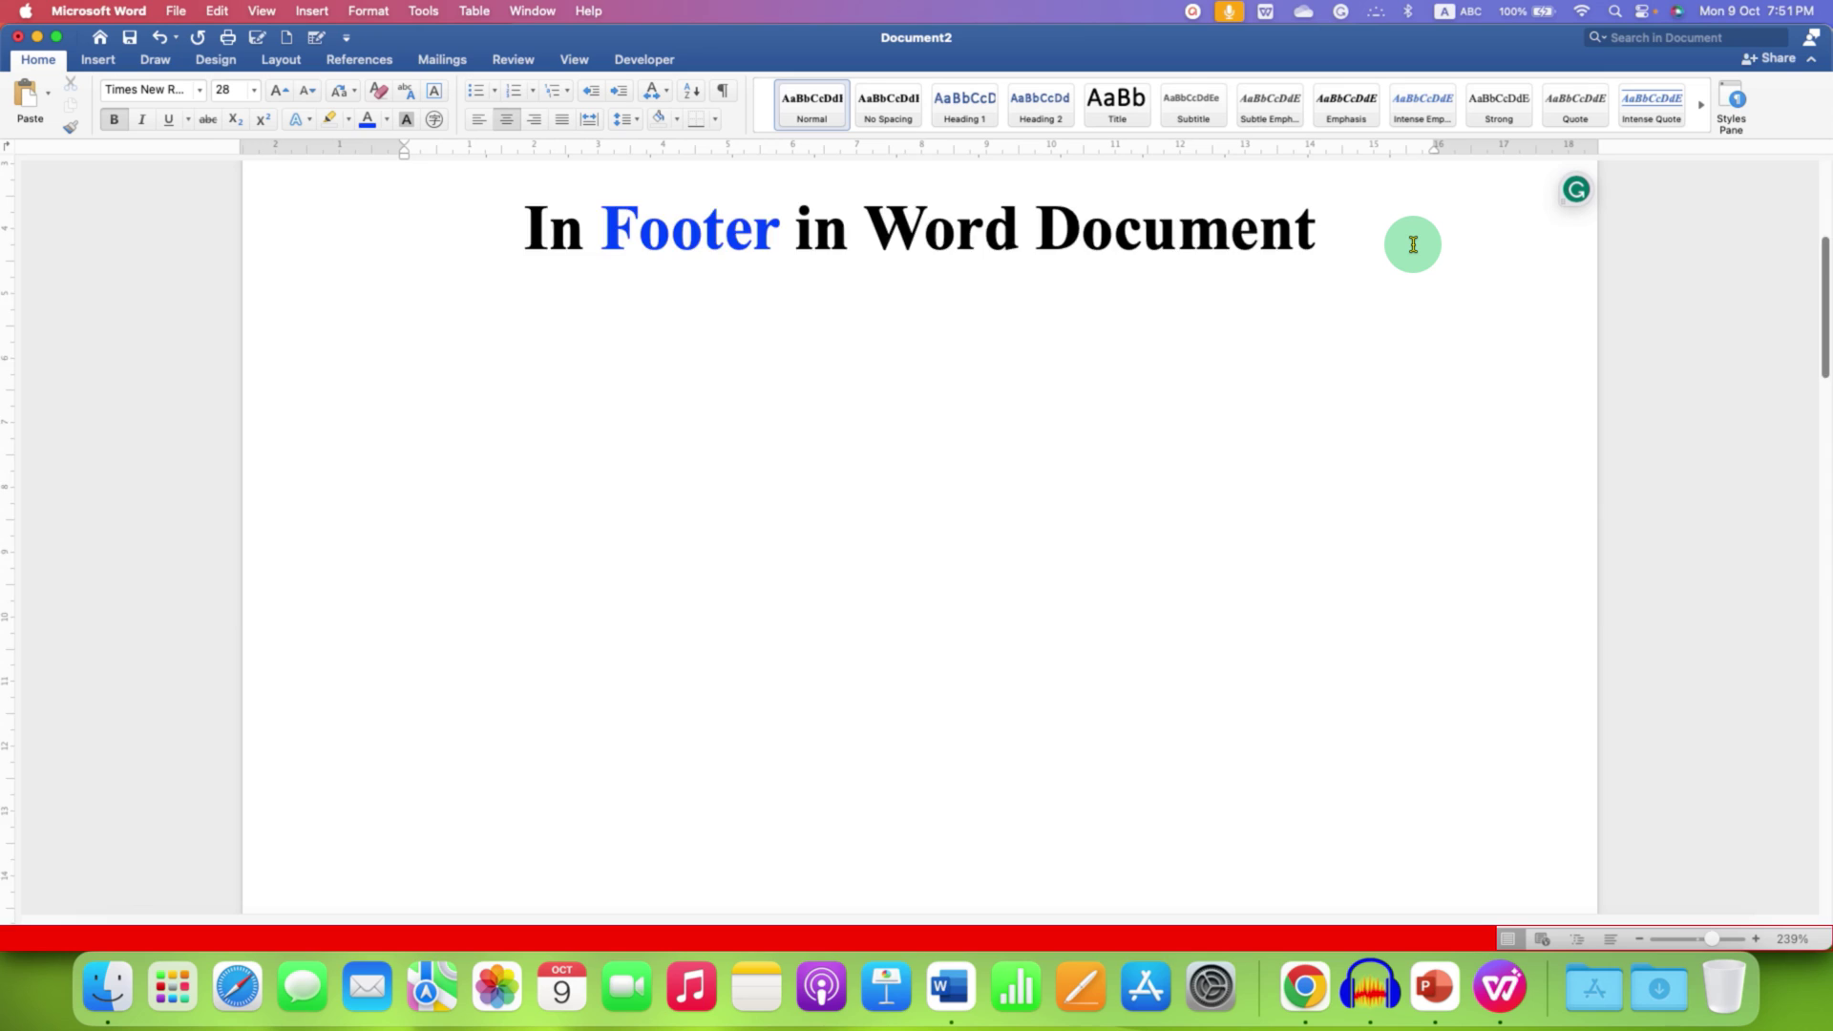
pyautogui.scroll(-5, 1412, 245)
pyautogui.scroll(-3, 1412, 245)
pyautogui.scroll(-3, 1413, 245)
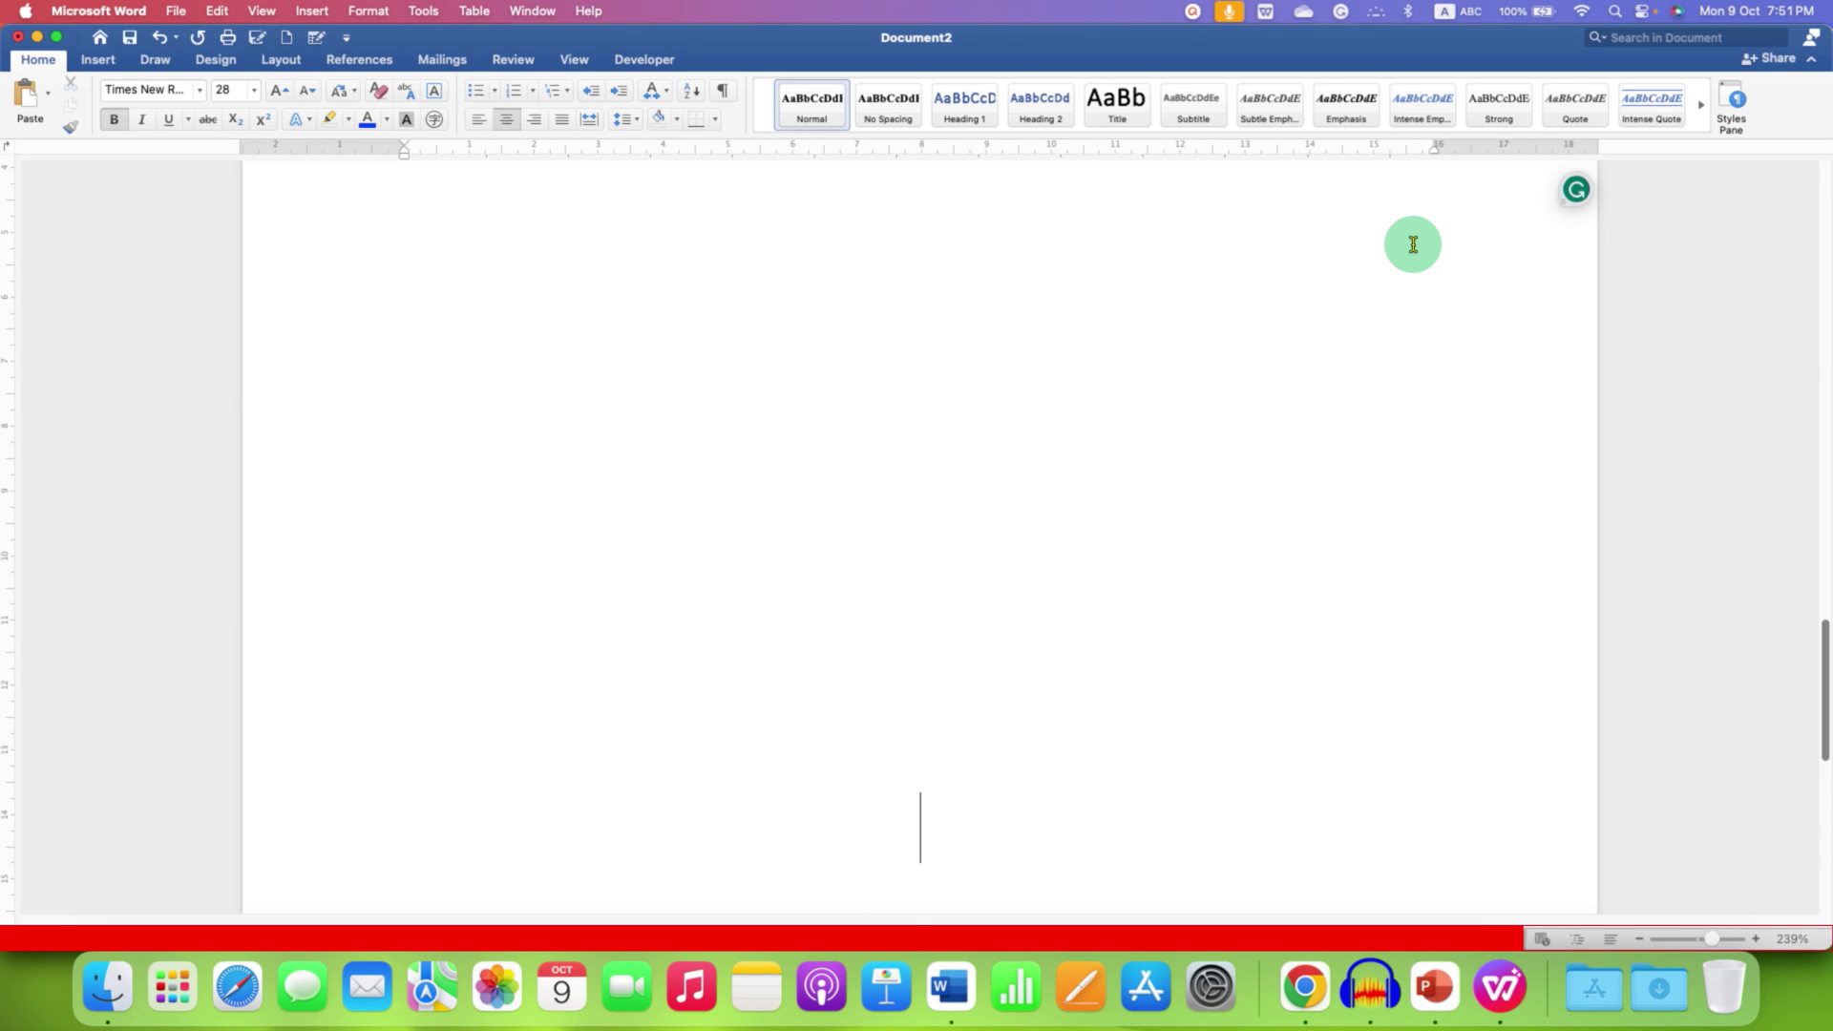
pyautogui.scroll(-5, 1260, 430)
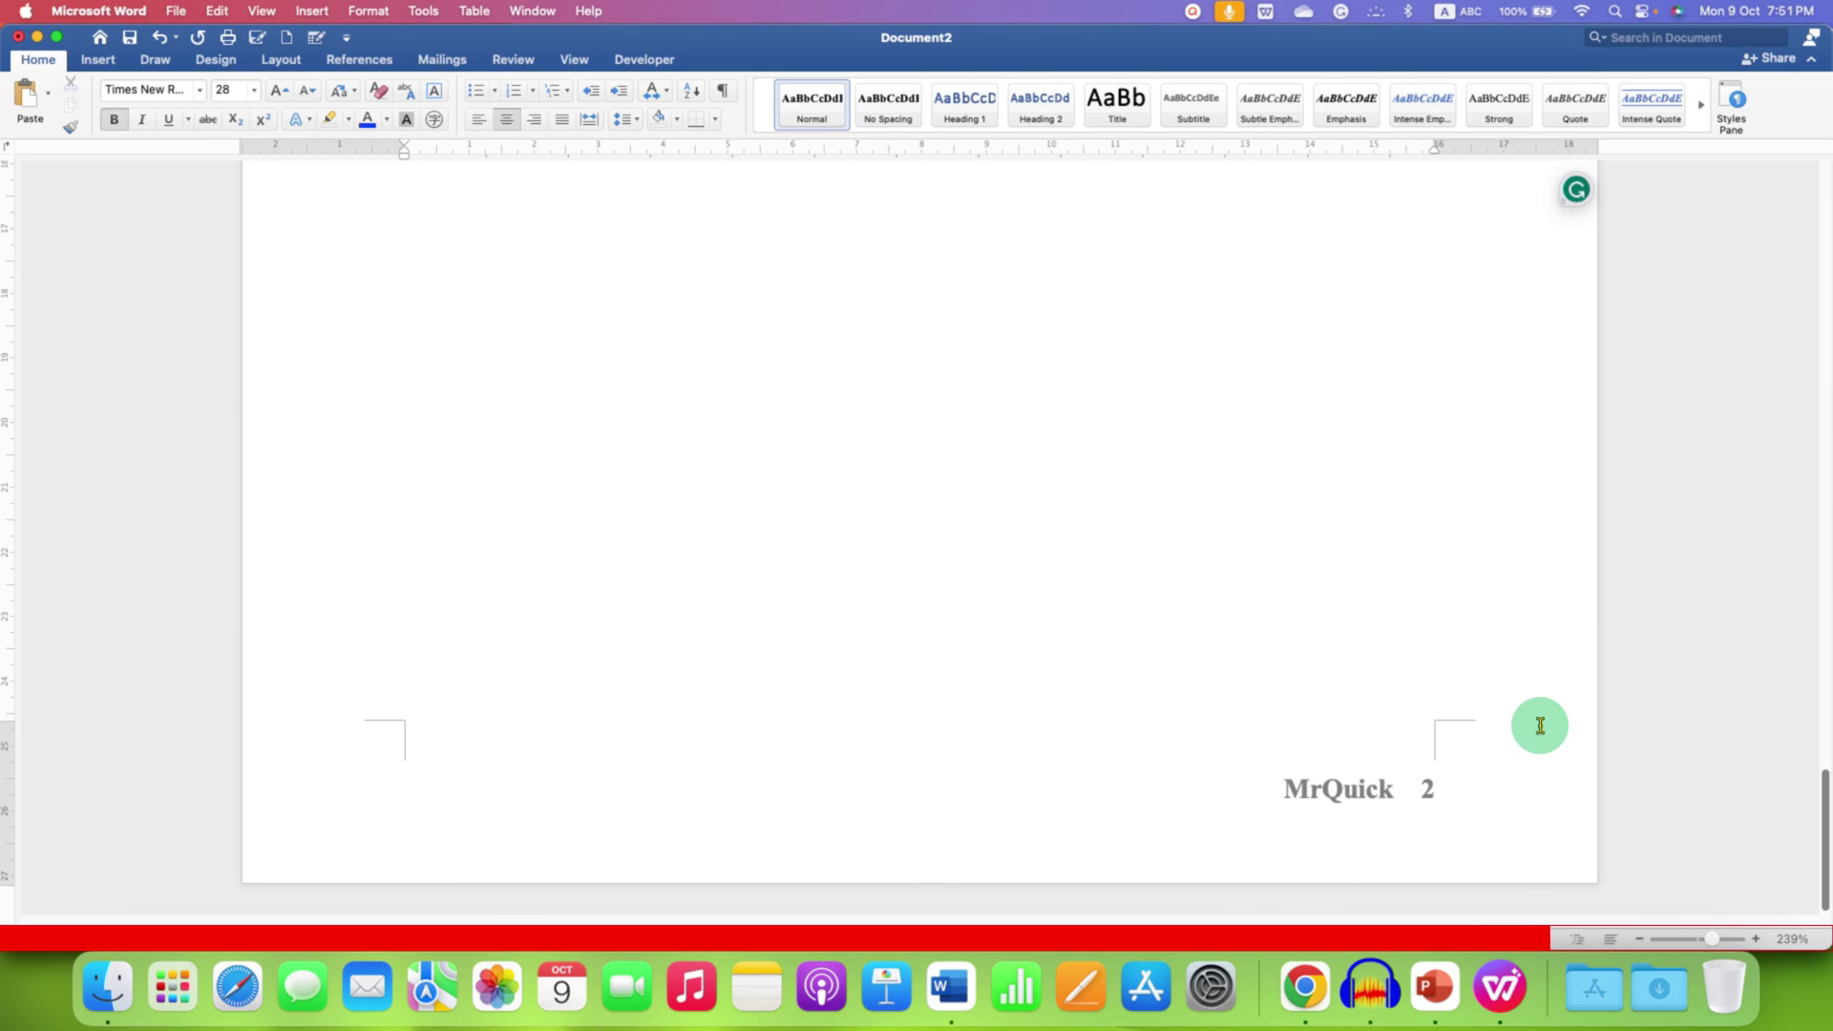